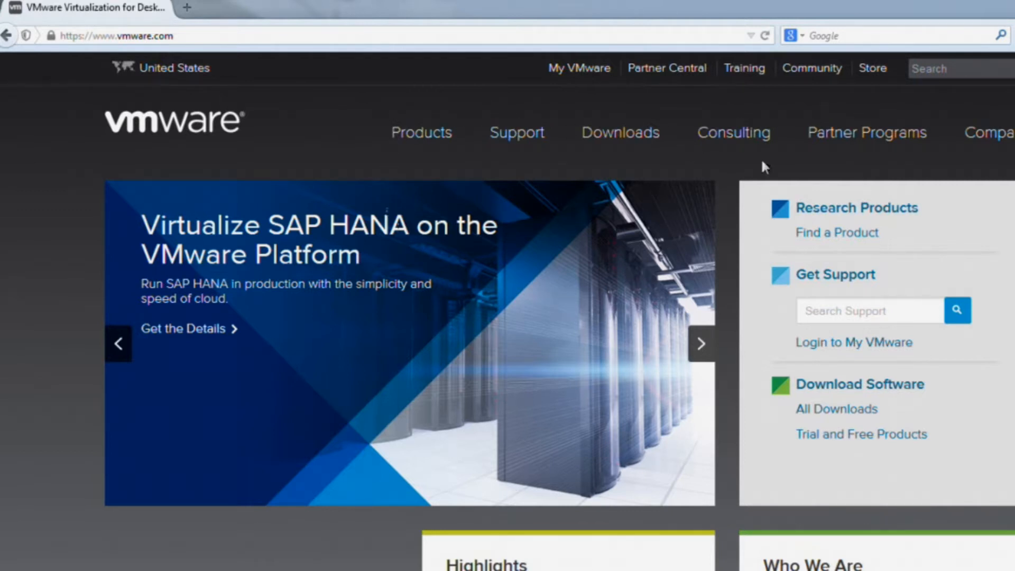
Open the free vSphere Hypervisor download page from the Downloads menu
{"action": "mouse_move", "coordinate": [650, 144]}
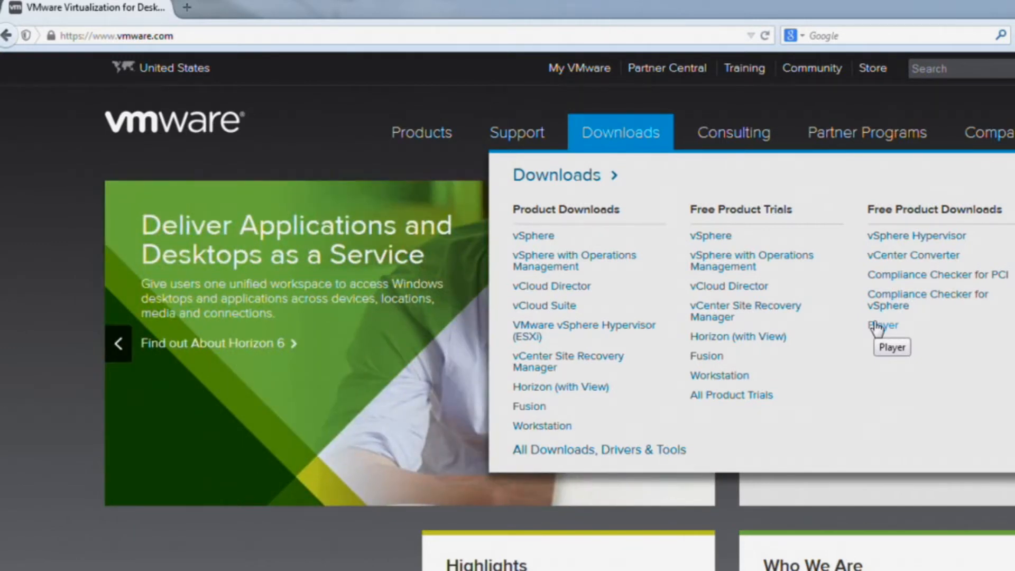
{"action": "left_click", "coordinate": [882, 243]}
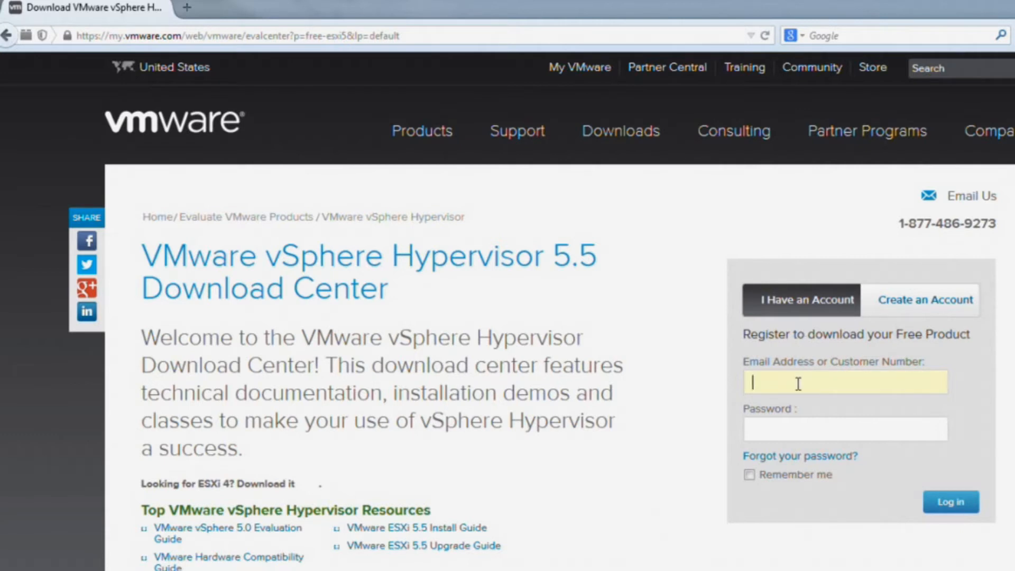
Sign in with the VMware account e-mail and password to list the Hypervisor 5.5 Update 1 downloads
{"action": "left_click", "coordinate": [791, 432]}
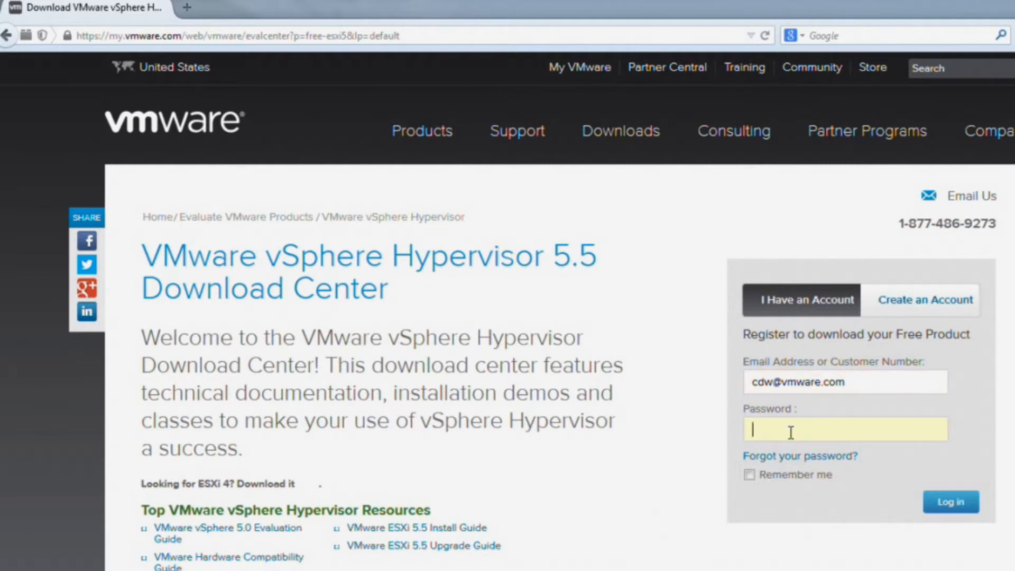
{"action": "type", "text": "••••••••••••"}
{"action": "left_click", "coordinate": [943, 502]}
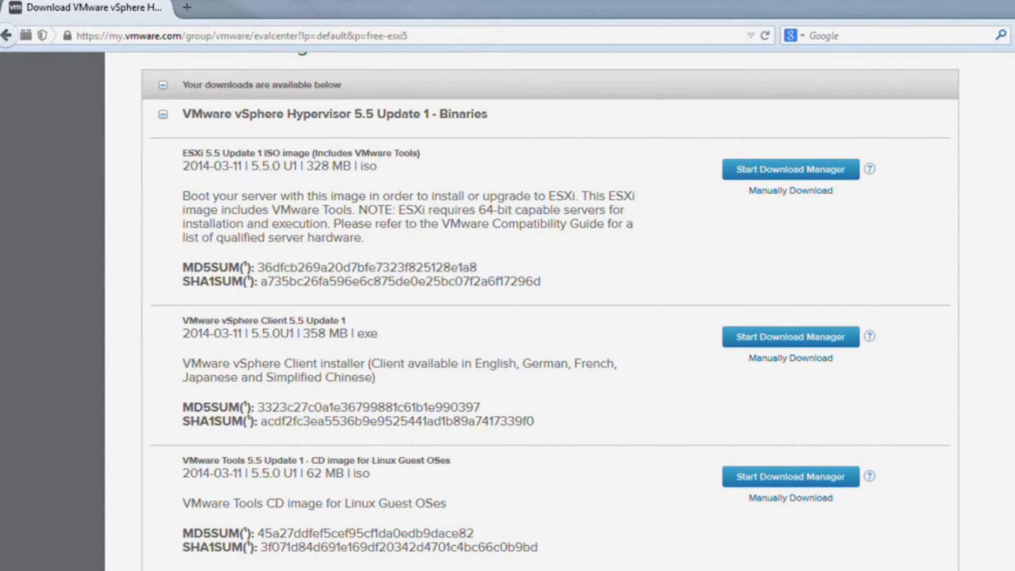
Expand the vSphere Hypervisor 5.0 version history and request the ESXi 5.0 Installable CD ISO
{"action": "scroll", "coordinate": [550, 306], "scroll_direction": "down", "scroll_amount": 8}
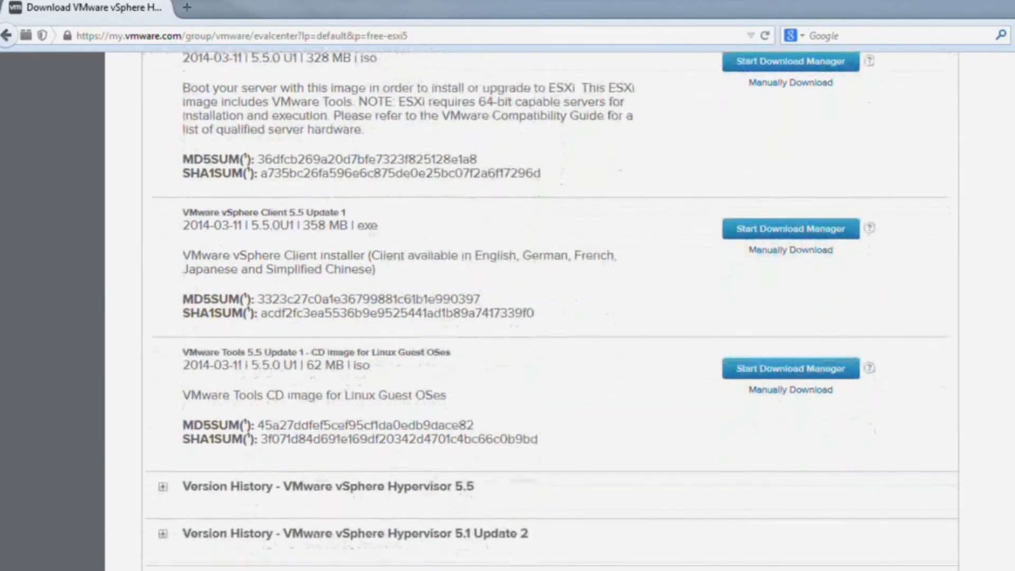
{"action": "scroll", "coordinate": [550, 307], "scroll_direction": "down", "scroll_amount": 3}
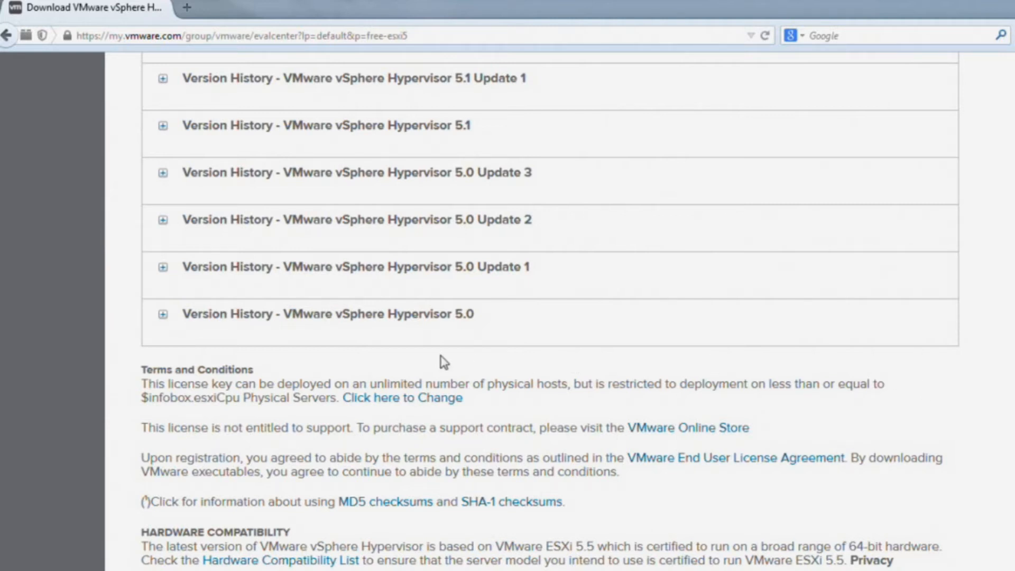
{"action": "left_click", "coordinate": [163, 315]}
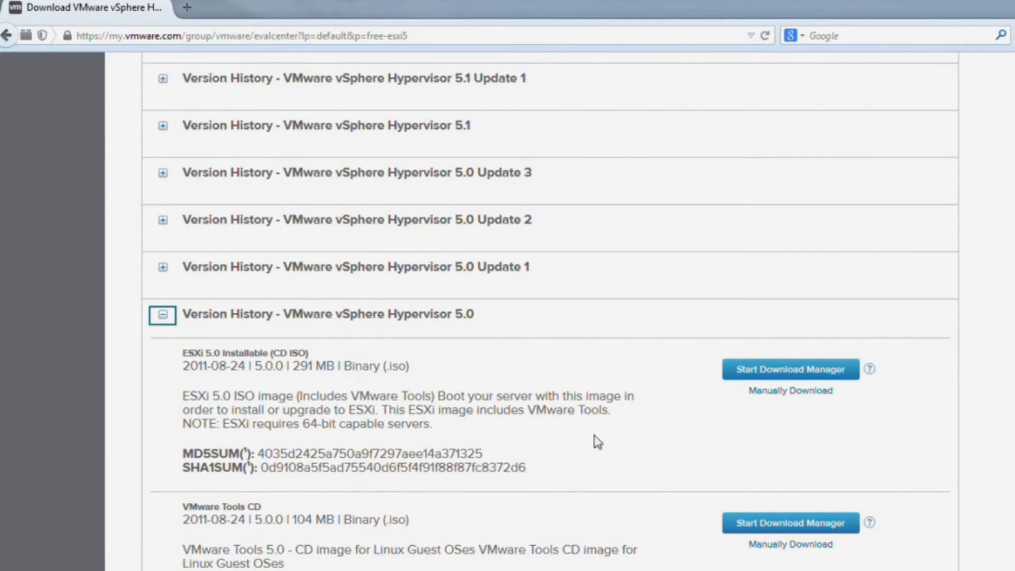
{"action": "left_click", "coordinate": [780, 394]}
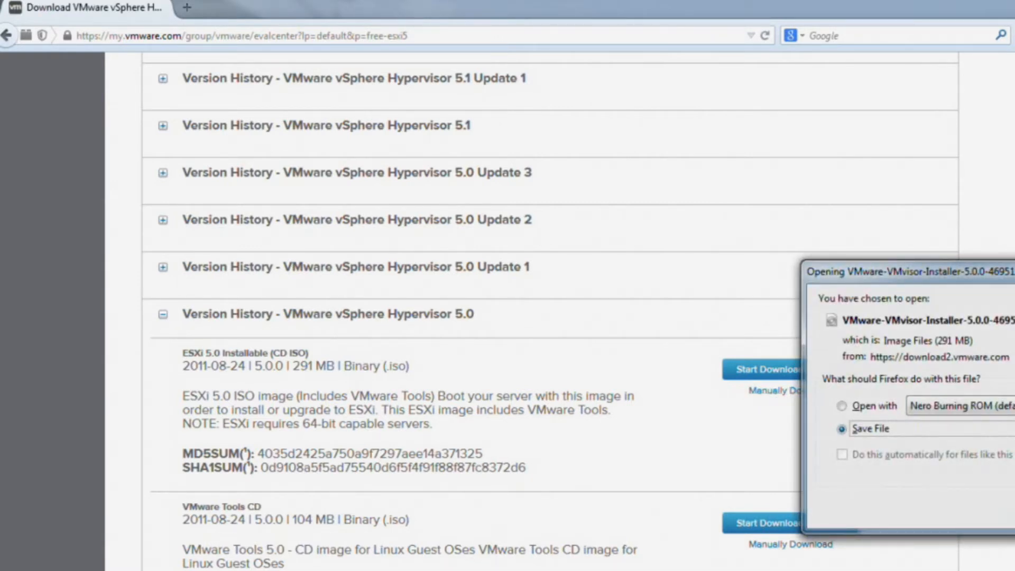
Save the ESXi 5.0 ISO into a new exsi2 folder under D:\EXSI 5.x - Free version
{"action": "key", "text": "Return"}
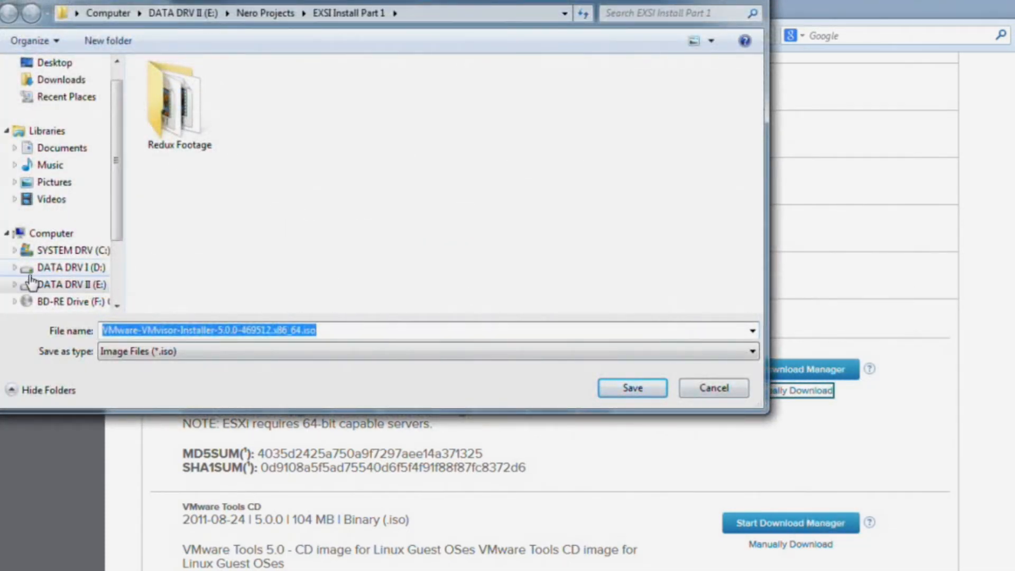
{"action": "left_click", "coordinate": [54, 271]}
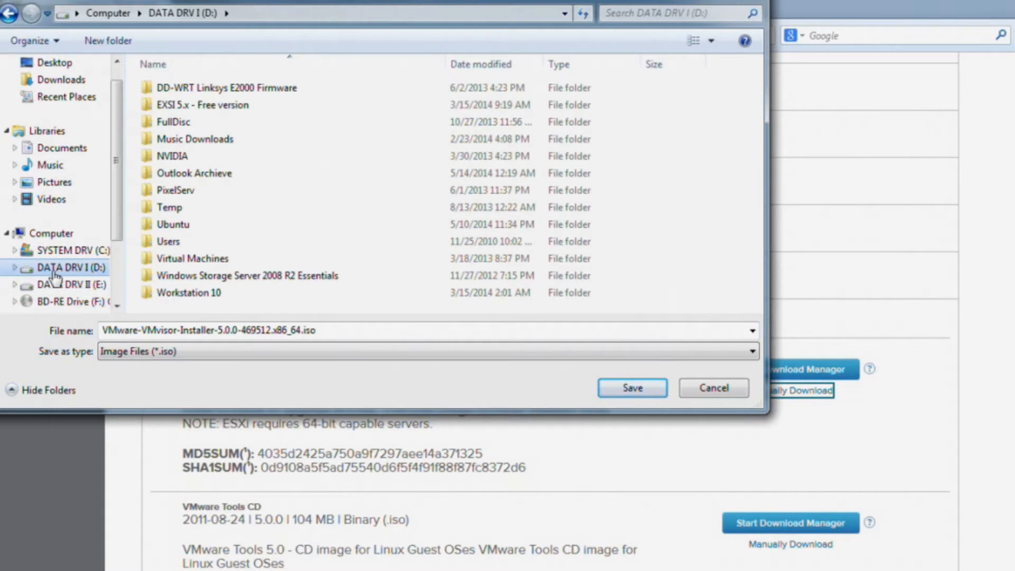
{"action": "double_click", "coordinate": [194, 106]}
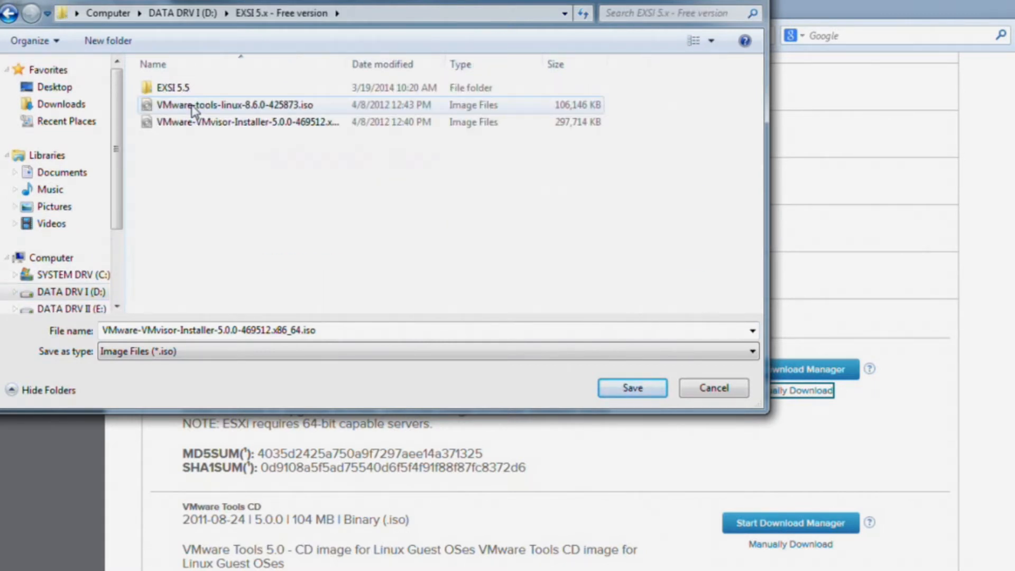
{"action": "right_click", "coordinate": [173, 142]}
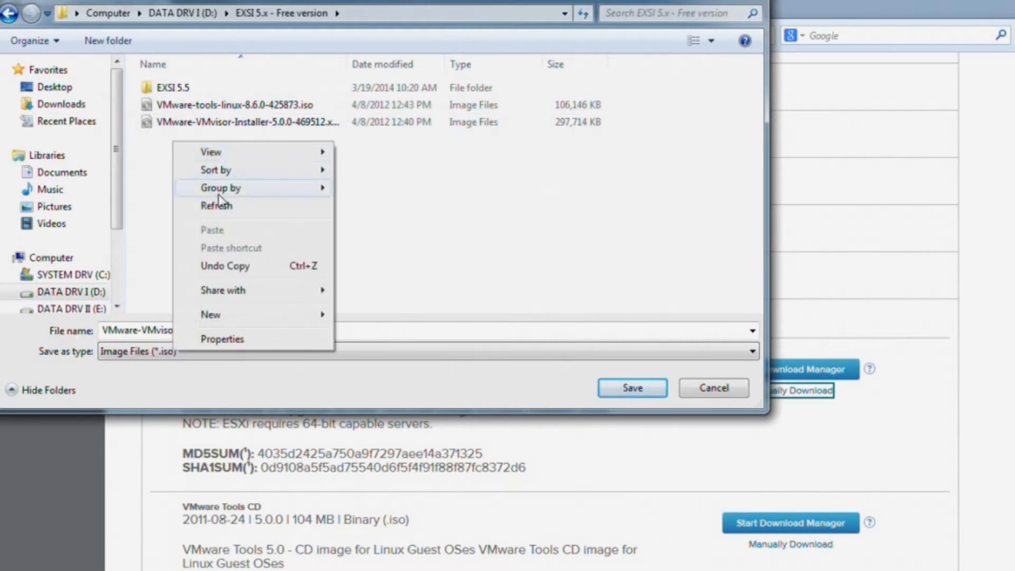
{"action": "mouse_move", "coordinate": [248, 316]}
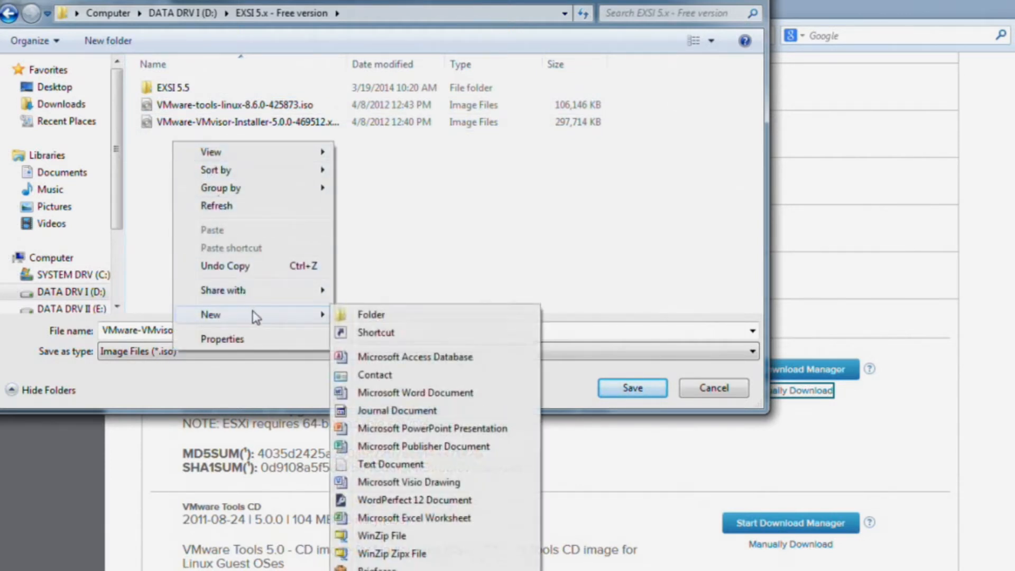
{"action": "left_click", "coordinate": [351, 317]}
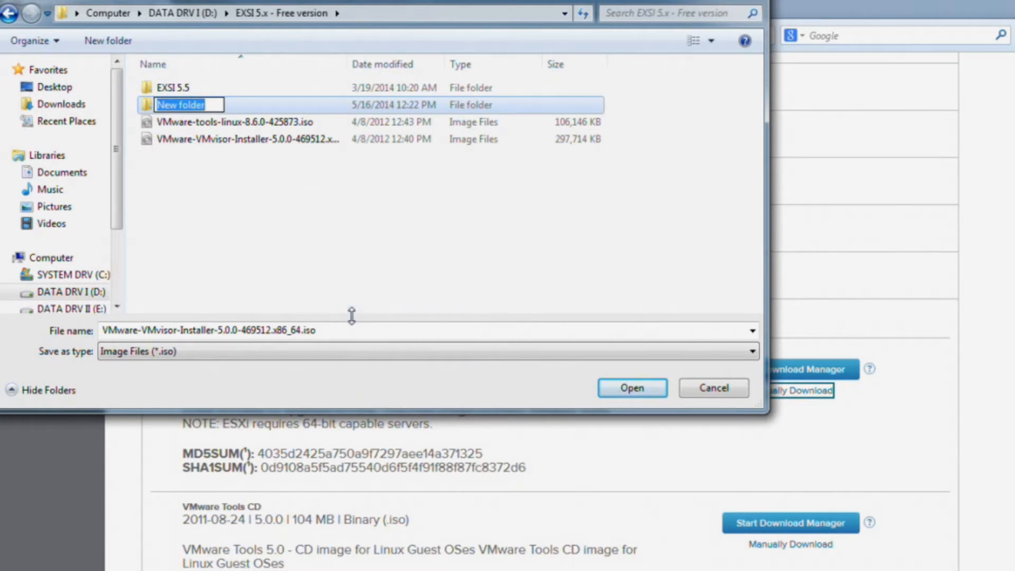
{"action": "key", "text": "BackSpace"}
{"action": "type", "text": "ex"}
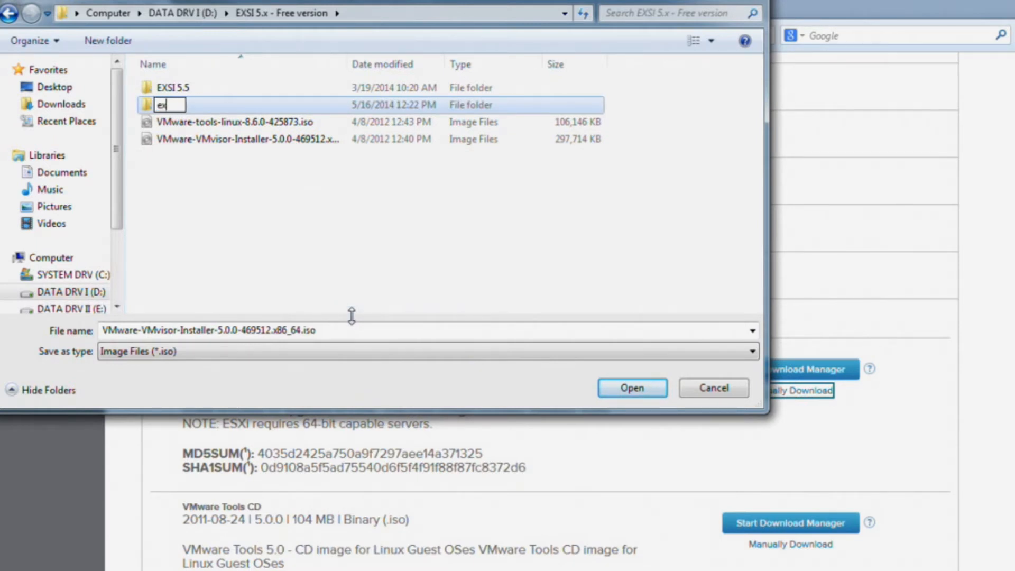
{"action": "type", "text": "si2"}
{"action": "left_click", "coordinate": [353, 272]}
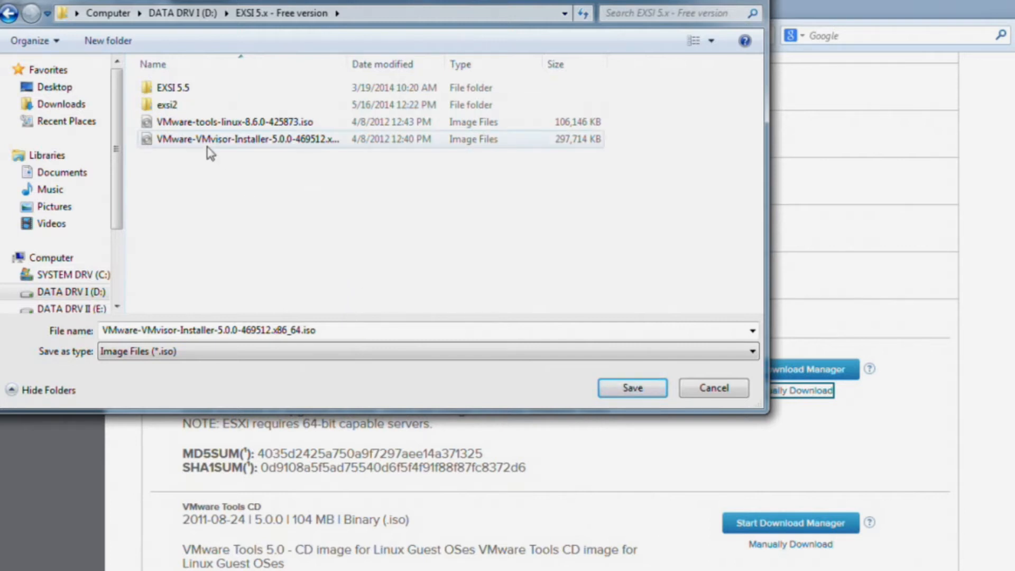
{"action": "double_click", "coordinate": [165, 105]}
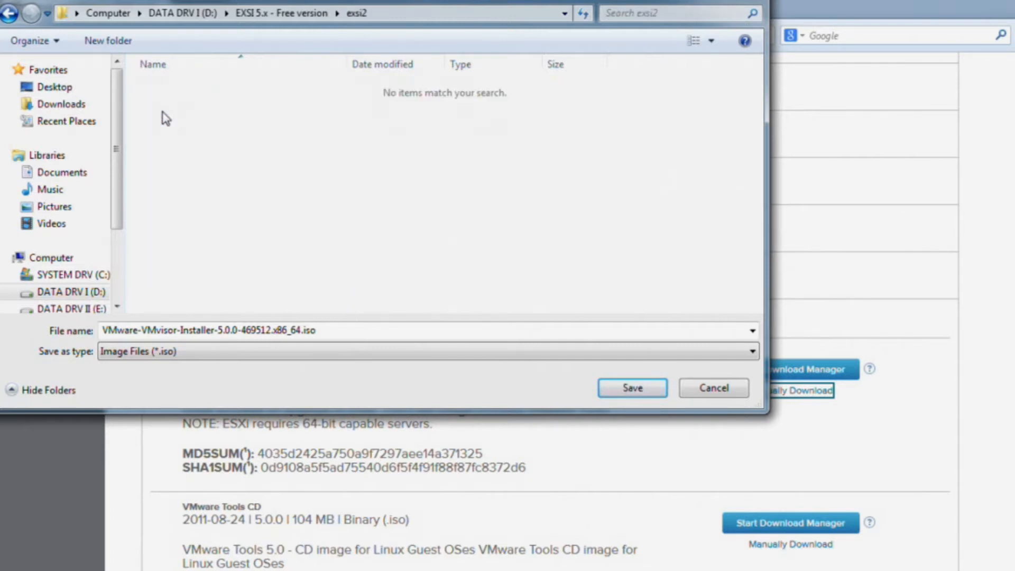
{"action": "left_click", "coordinate": [622, 389]}
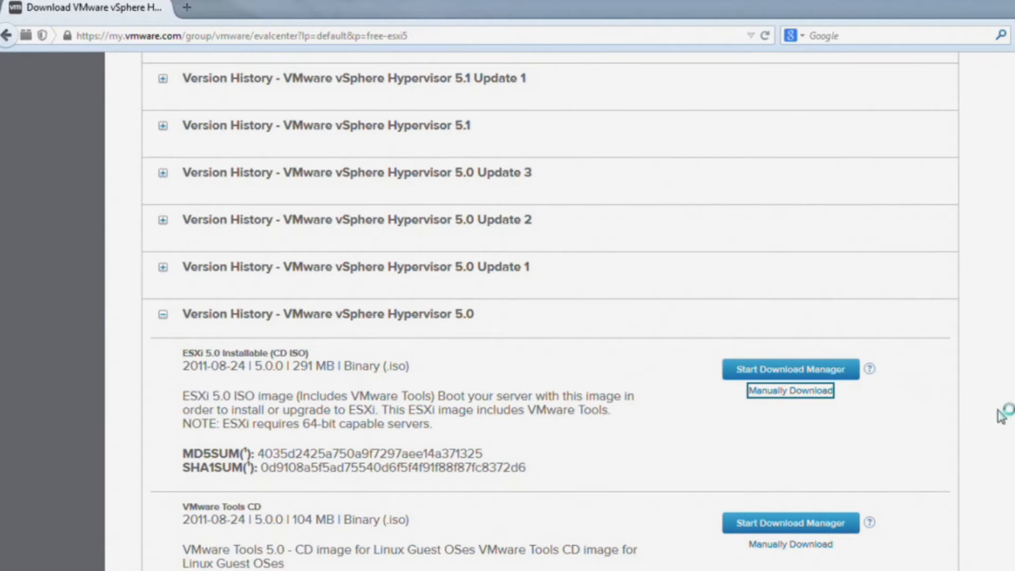
Request the vSphere Client 5.0 installer from the 5.0 history and choose to save it
{"action": "scroll", "coordinate": [550, 312], "scroll_direction": "up", "scroll_amount": 1}
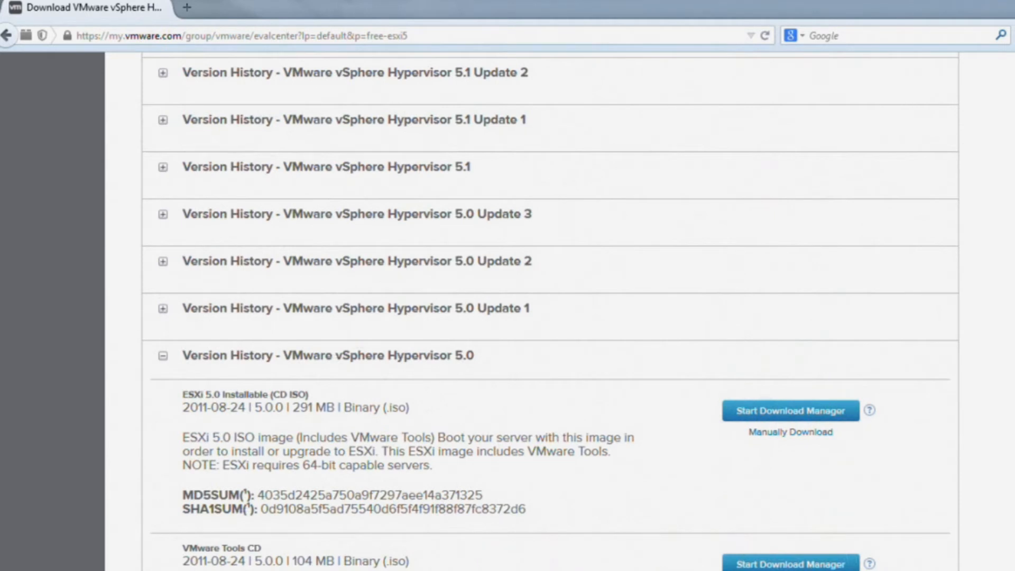
{"action": "scroll", "coordinate": [550, 312], "scroll_direction": "down", "scroll_amount": 2}
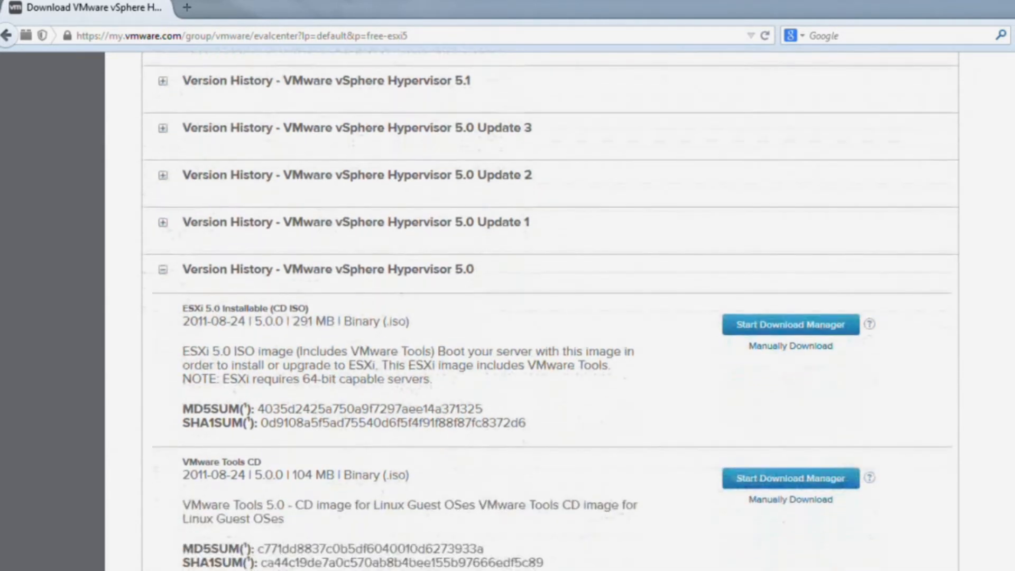
{"action": "scroll", "coordinate": [898, 425], "scroll_direction": "down", "scroll_amount": 1}
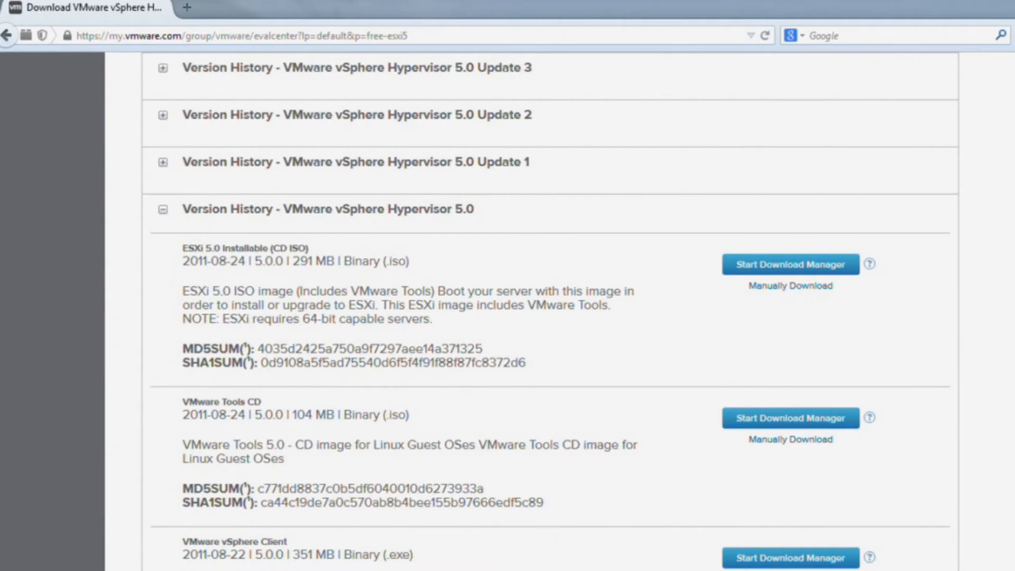
{"action": "left_click", "coordinate": [790, 570]}
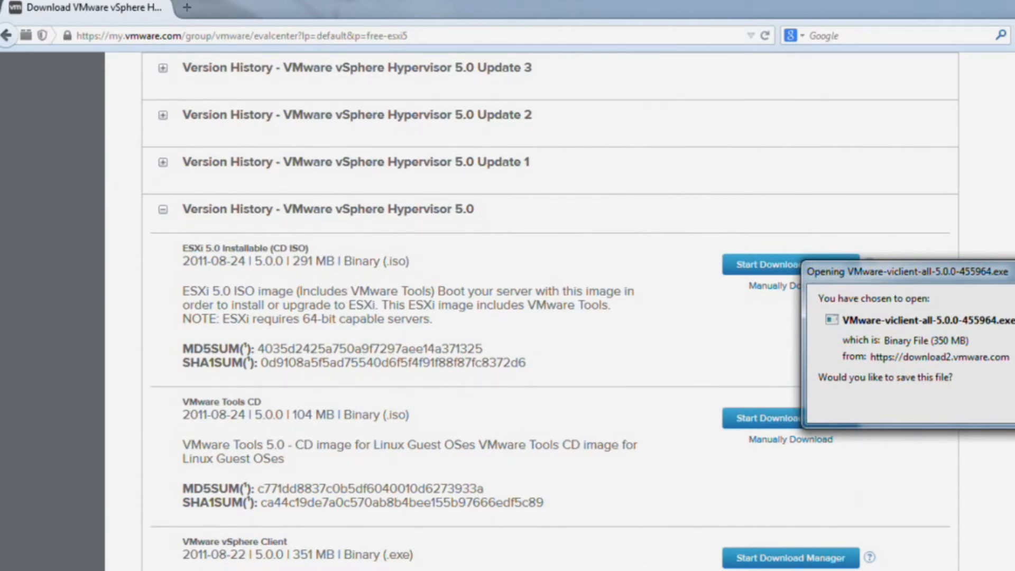
{"action": "left_click", "coordinate": [1014, 407]}
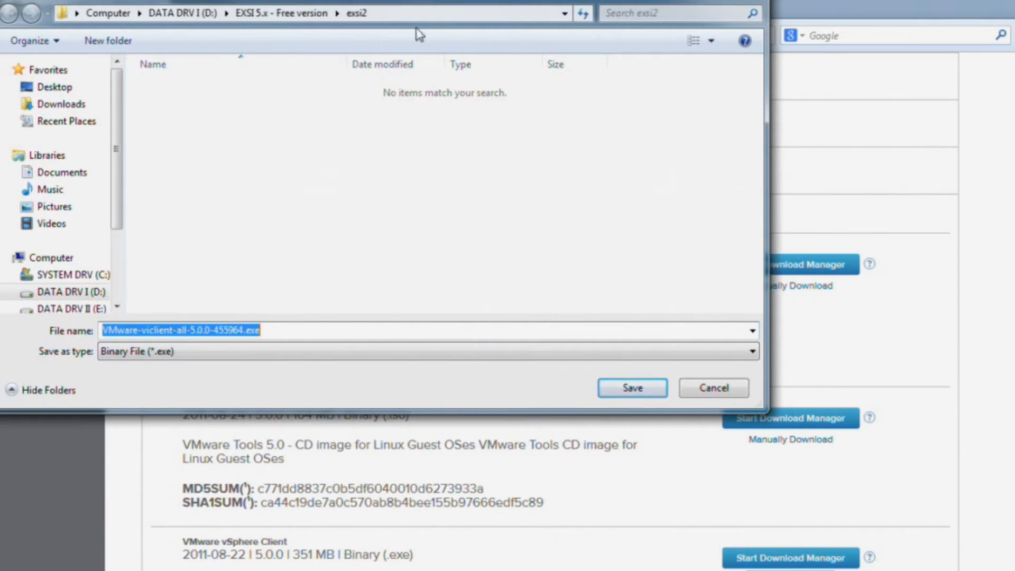
Save the vSphere Client installer into the exsi2 folder
{"action": "left_click", "coordinate": [632, 389]}
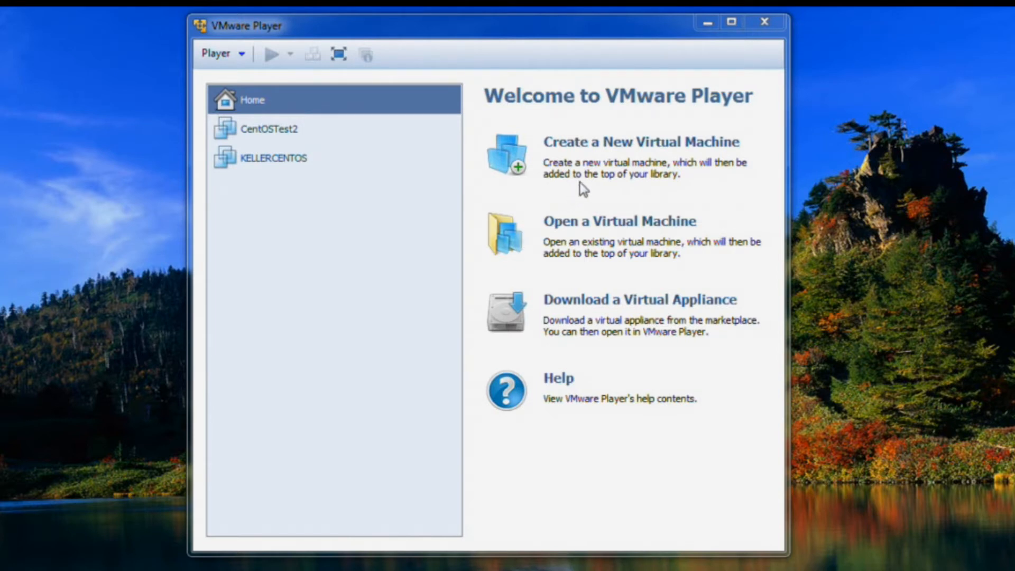
Start a new VM with OS installed later, guest OS Other, version Other 64-bit
{"action": "left_click", "coordinate": [611, 143]}
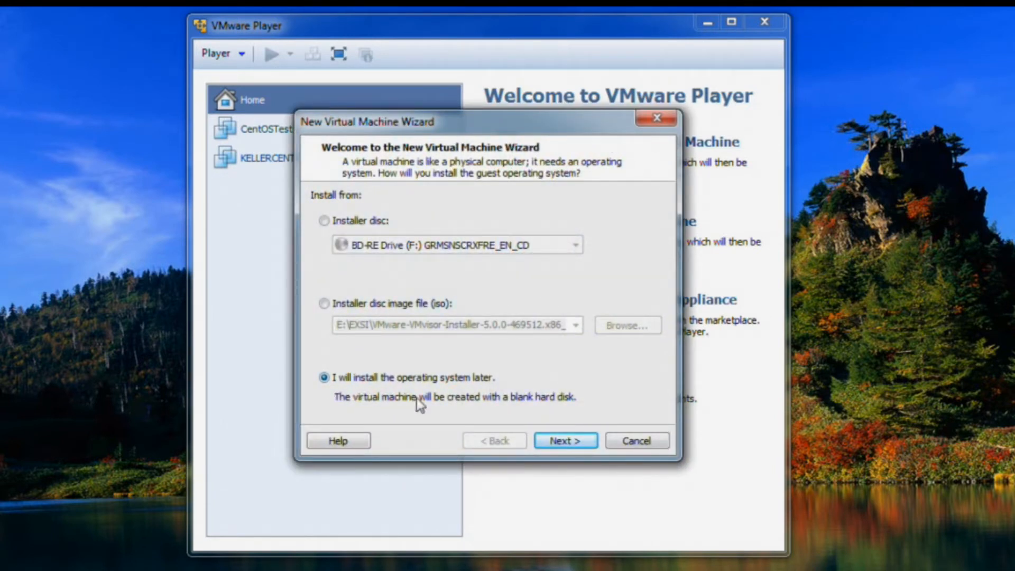
{"action": "left_click", "coordinate": [560, 445]}
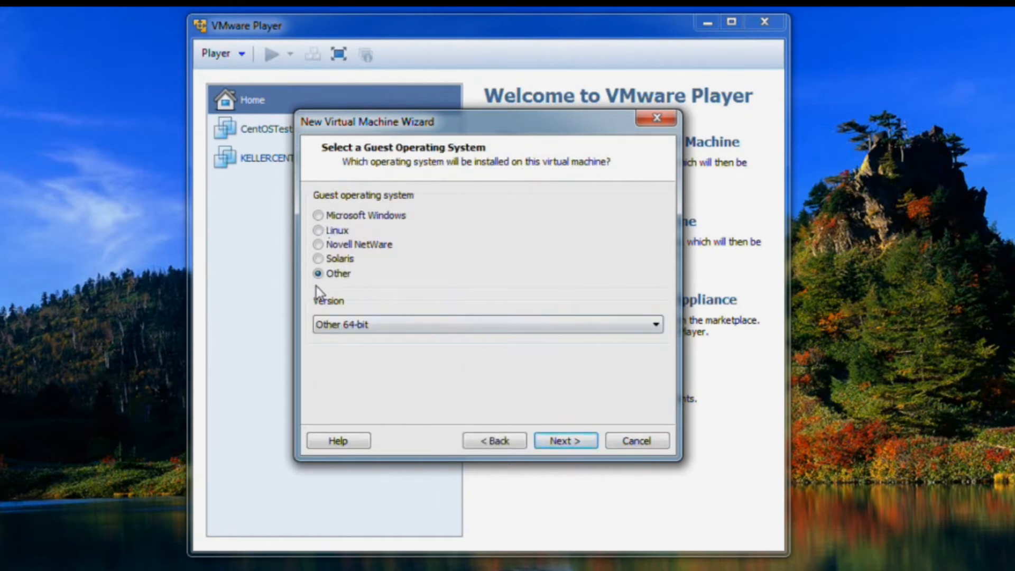
{"action": "left_click", "coordinate": [655, 325]}
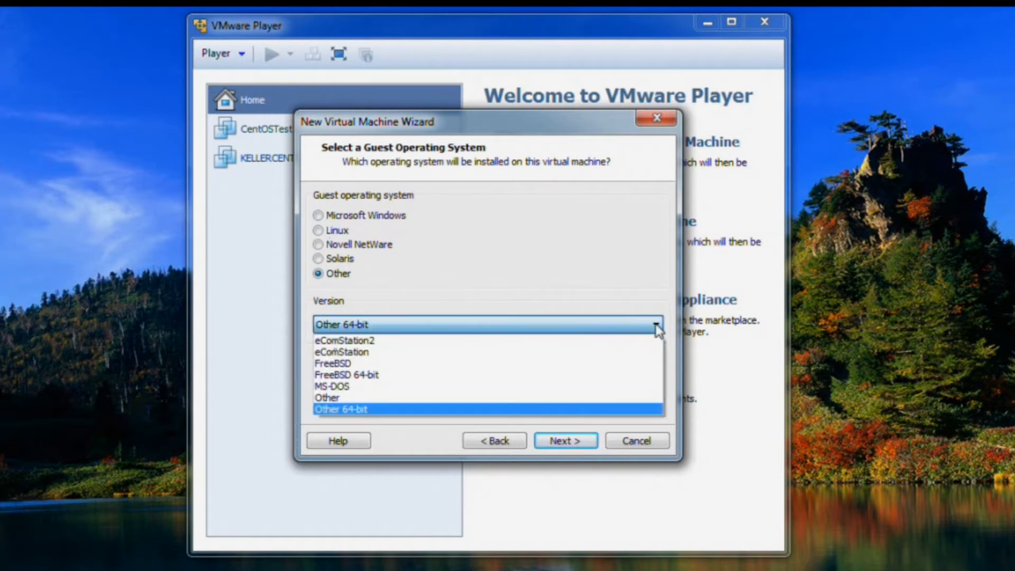
{"action": "left_click", "coordinate": [656, 327]}
{"action": "left_click", "coordinate": [592, 442]}
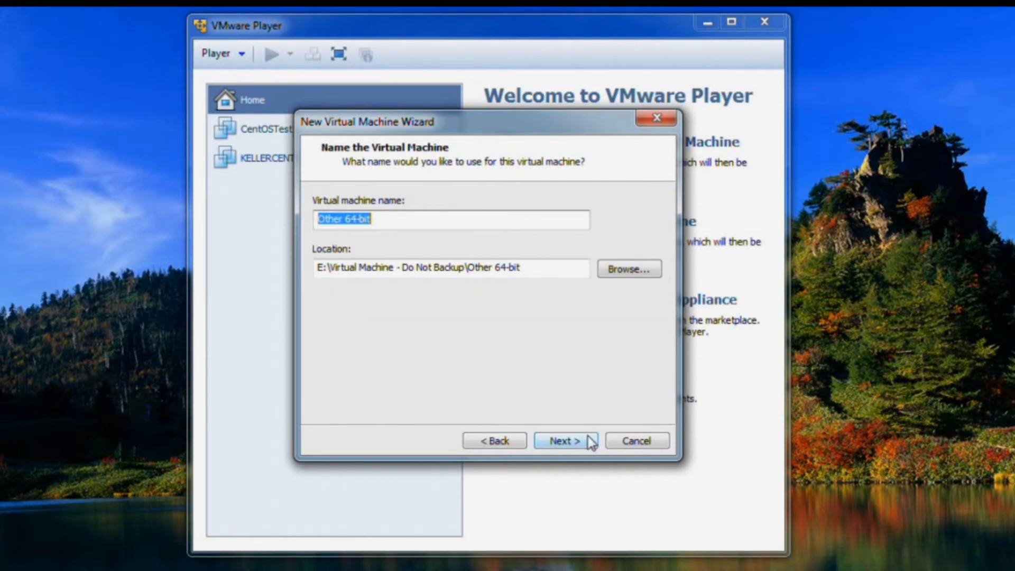
Replace the default virtual machine name with EXSI5.xTest
{"action": "key", "text": "BackSpace"}
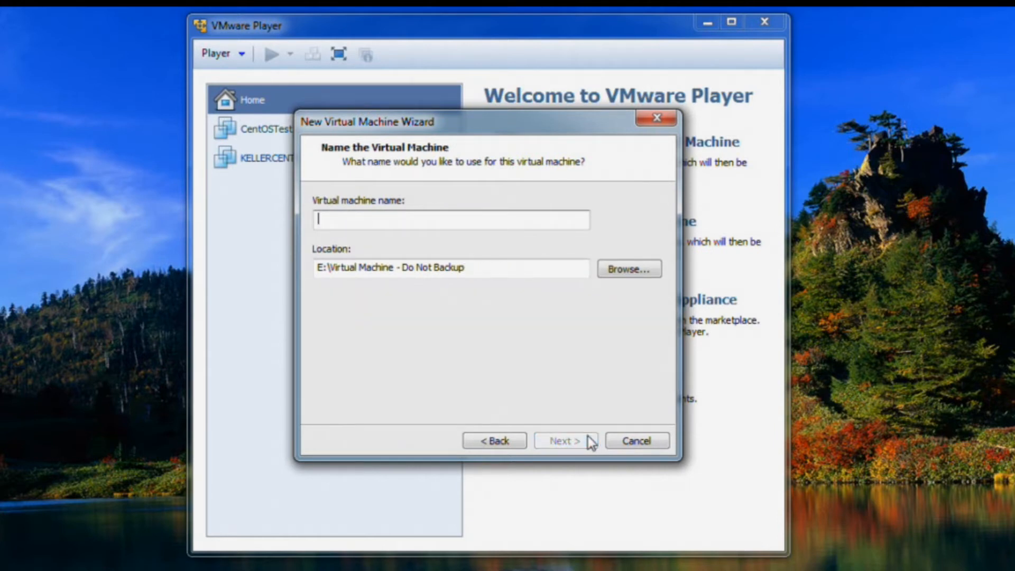
{"action": "type", "text": "EXSI"}
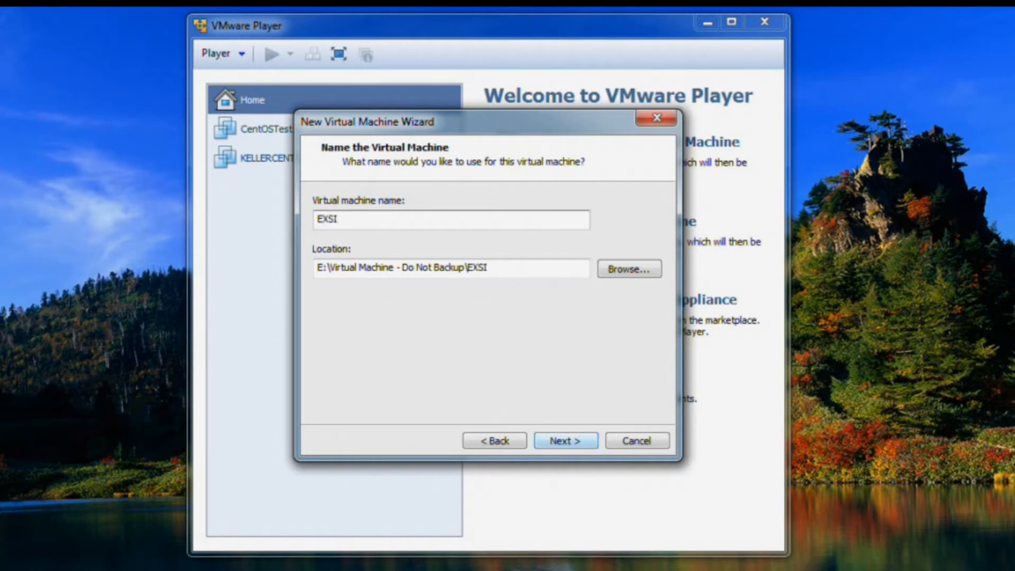
{"action": "type", "text": "5.xTest"}
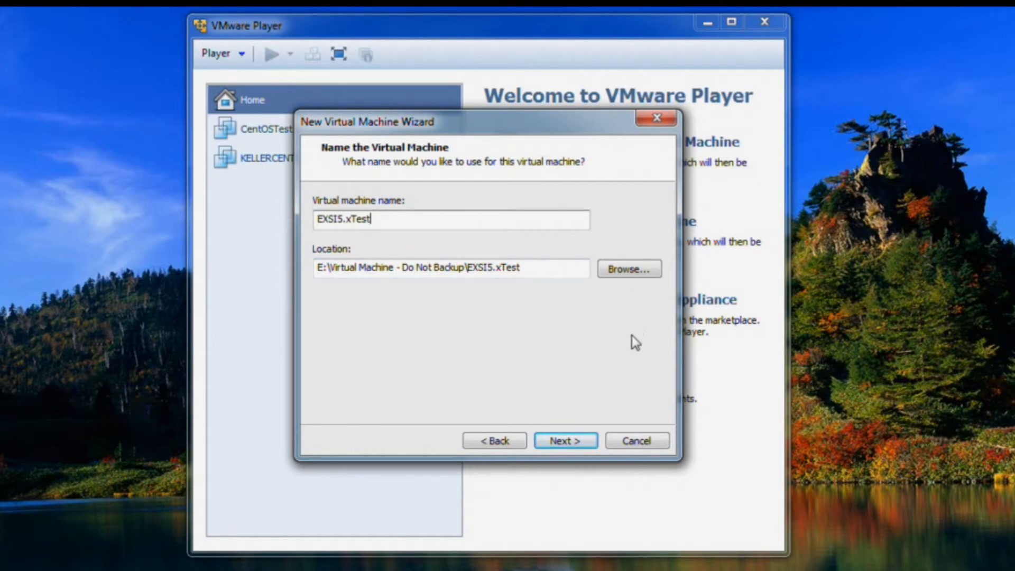
Give the VM a 100 GB maximum disk stored as a single file
{"action": "left_click", "coordinate": [566, 441]}
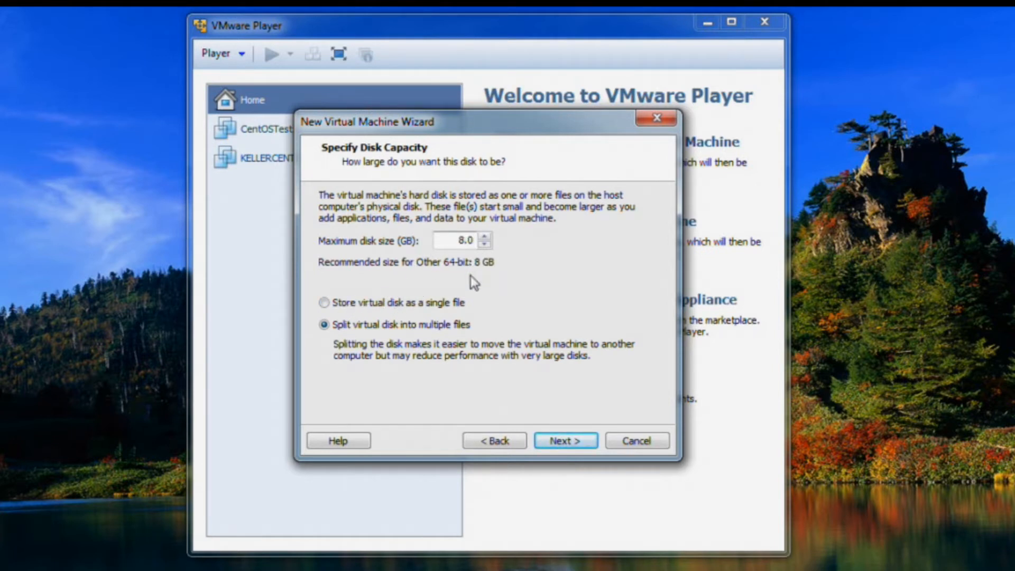
{"action": "key", "text": "BackSpace"}
{"action": "type", "text": "100"}
{"action": "left_click", "coordinate": [328, 302]}
Open the VM's hardware customization from the settings summary
{"action": "left_click", "coordinate": [570, 441]}
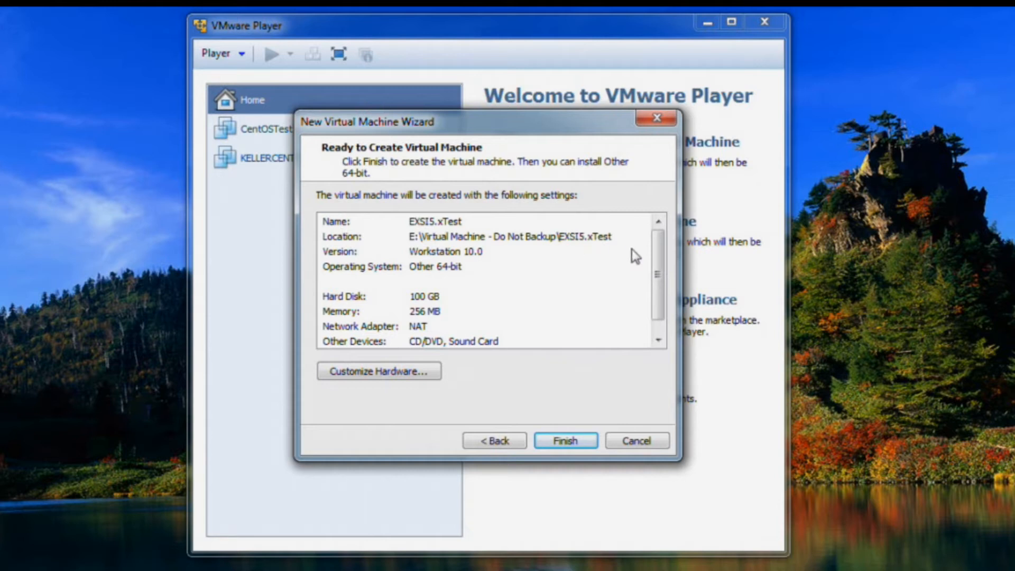
{"action": "left_click_drag", "start_coordinate": [659, 260], "coordinate": [660, 288]}
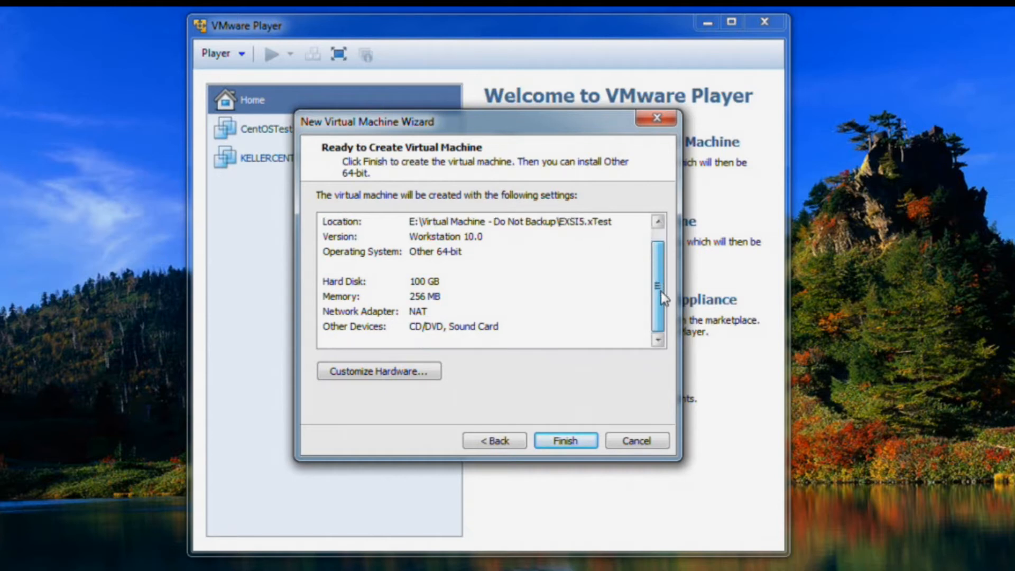
{"action": "left_click", "coordinate": [376, 373]}
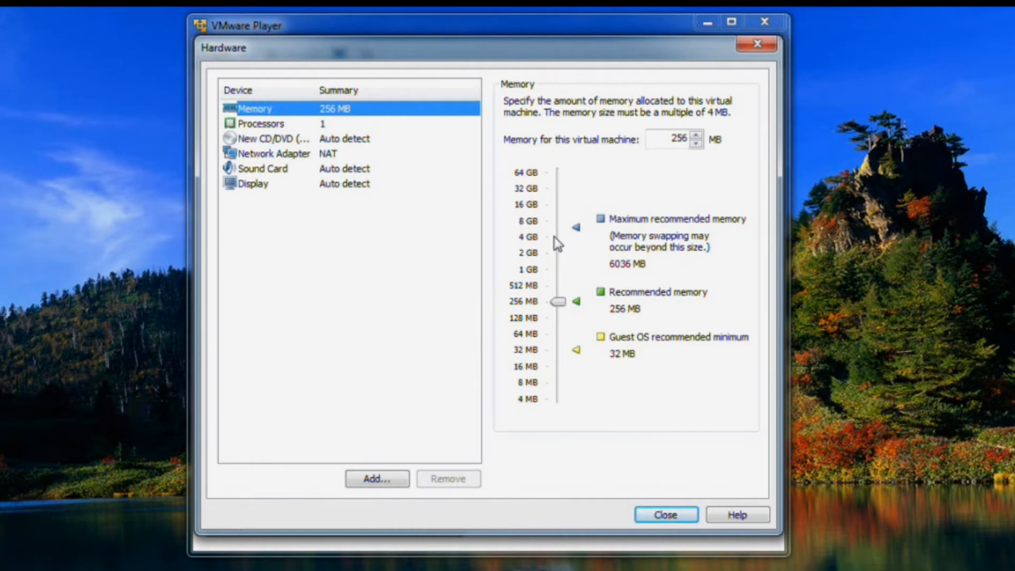
Raise the EXSI5.xTest VM memory from 256 MB to 4096 MB
{"action": "left_click_drag", "start_coordinate": [555, 304], "coordinate": [560, 237]}
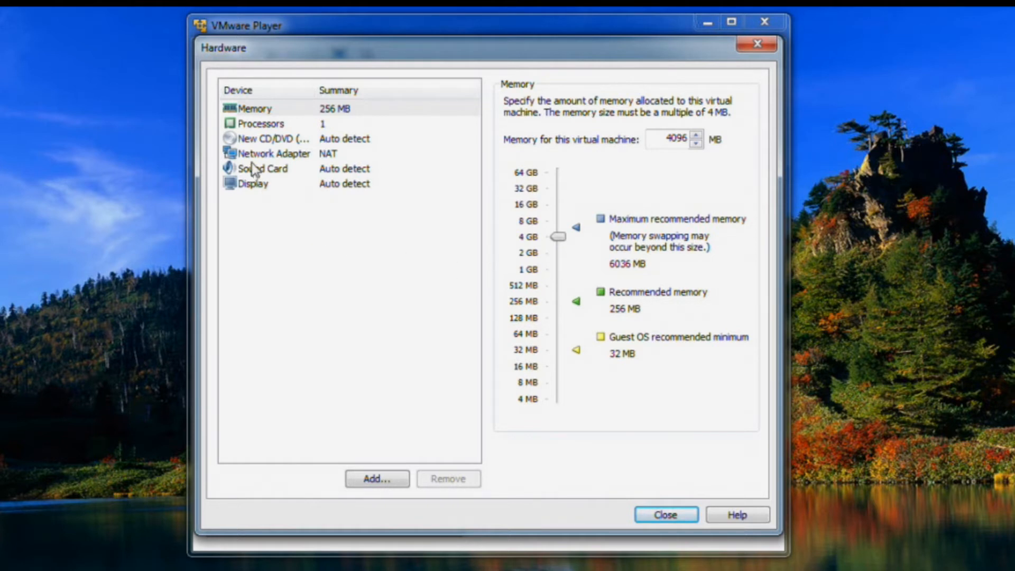
Point the VM's CD/DVD drive at the VMware-VMvisor-Installer ISO in E:\EXSI
{"action": "left_click", "coordinate": [269, 143]}
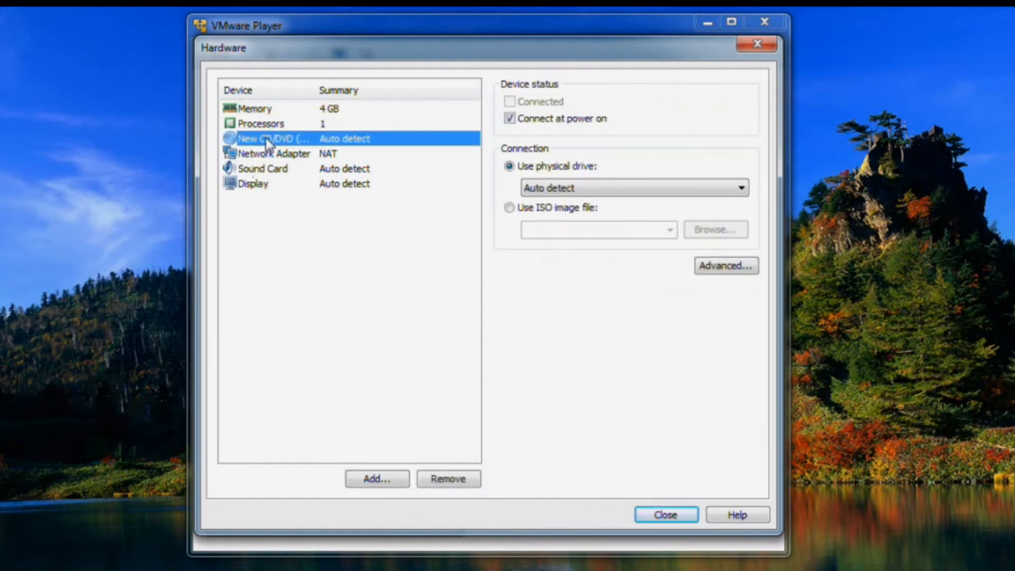
{"action": "left_click", "coordinate": [510, 208]}
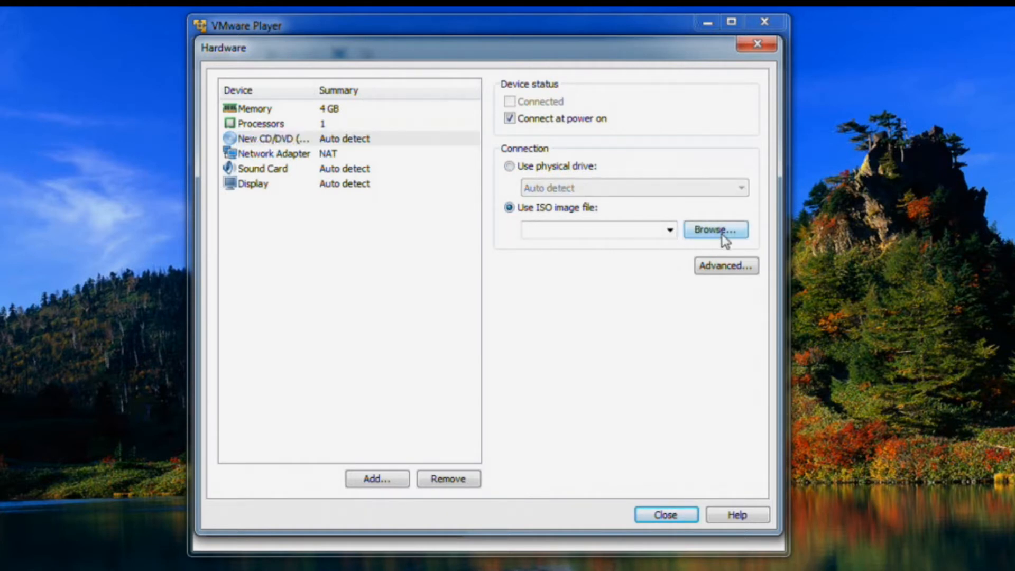
{"action": "left_click", "coordinate": [722, 236]}
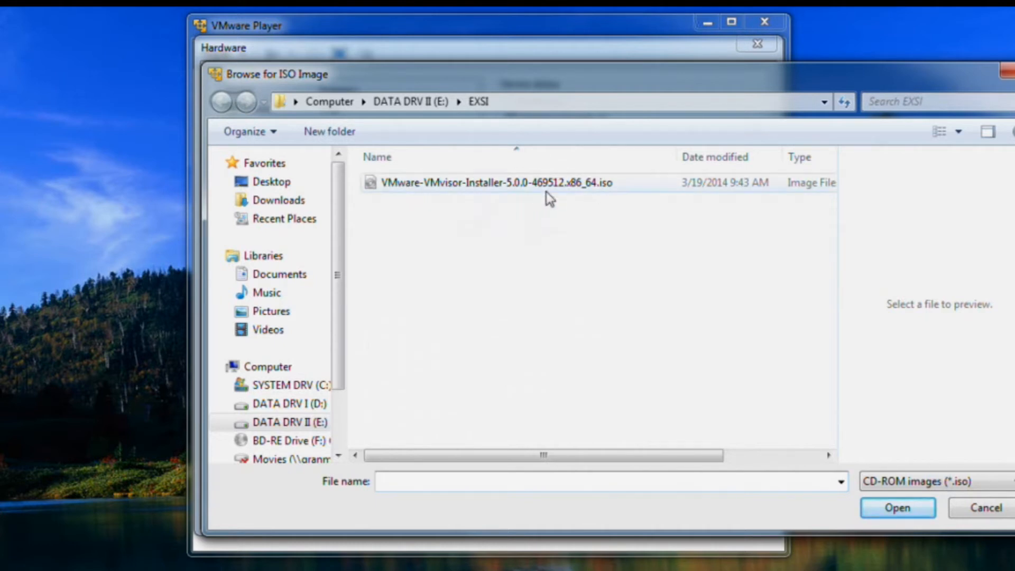
{"action": "left_click", "coordinate": [500, 183]}
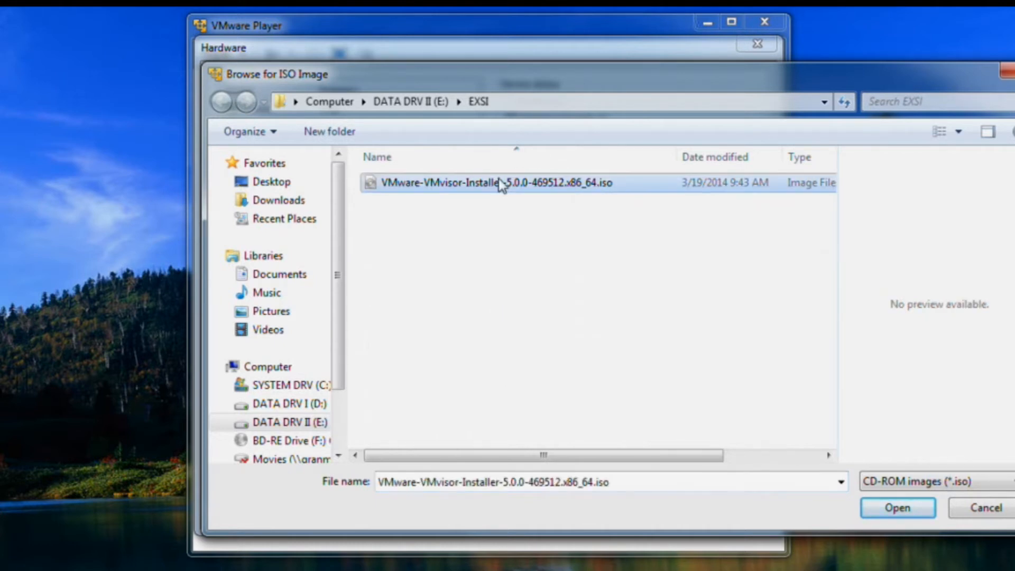
{"action": "left_click", "coordinate": [887, 500]}
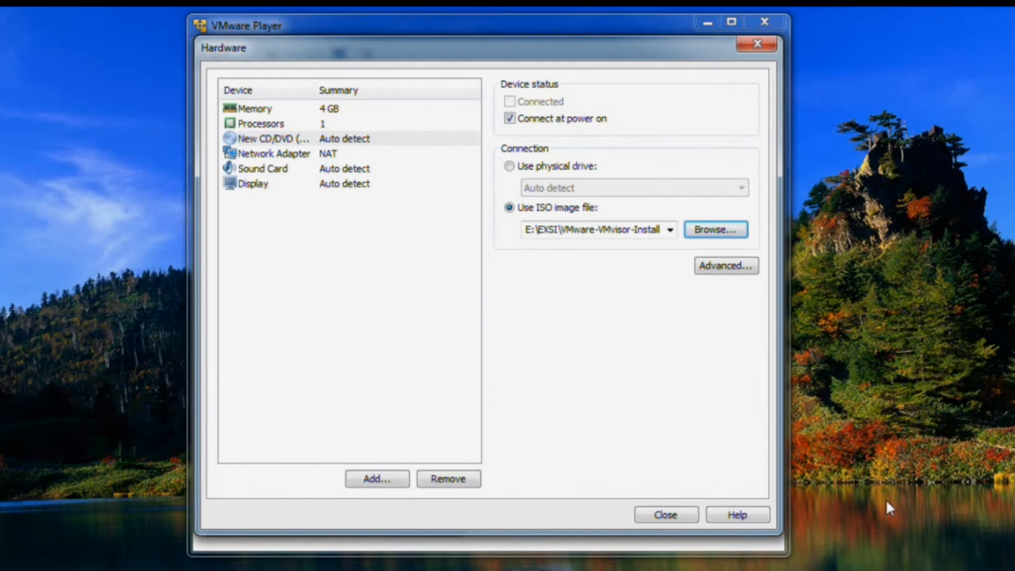
{"action": "left_click", "coordinate": [273, 155]}
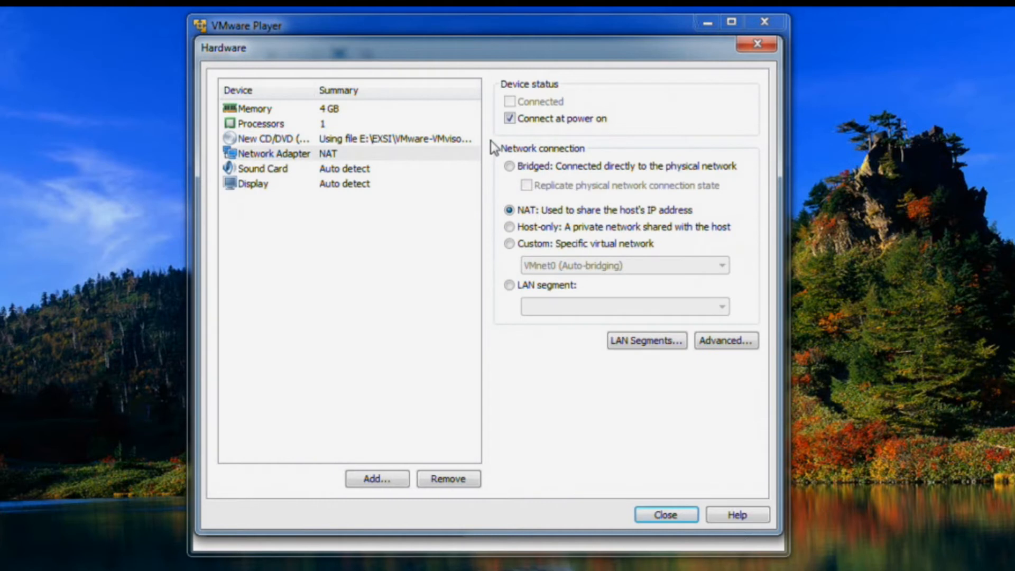
Set the network adapter to Bridged and remove the sound card
{"action": "left_click", "coordinate": [509, 167]}
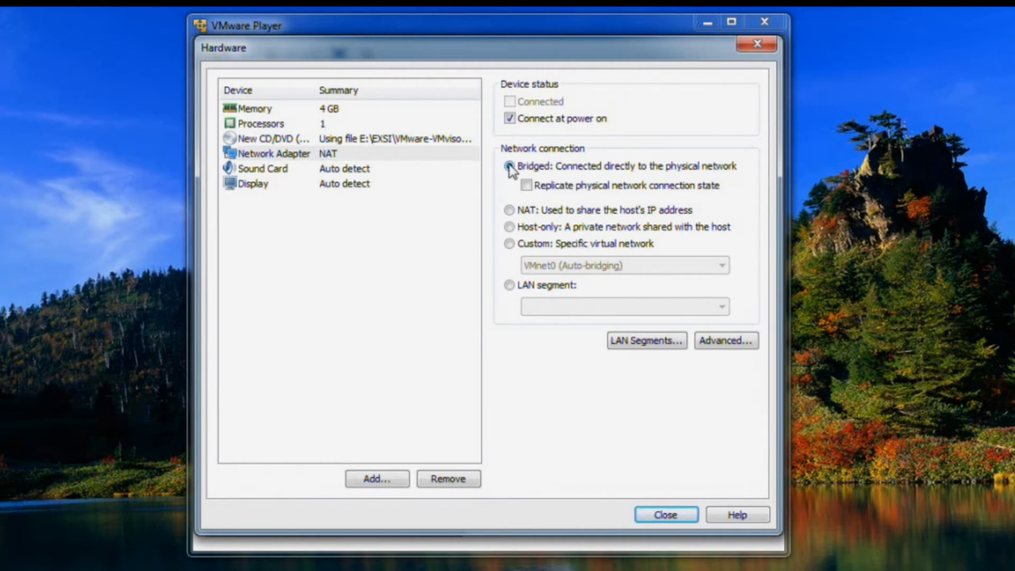
{"action": "left_click", "coordinate": [276, 169]}
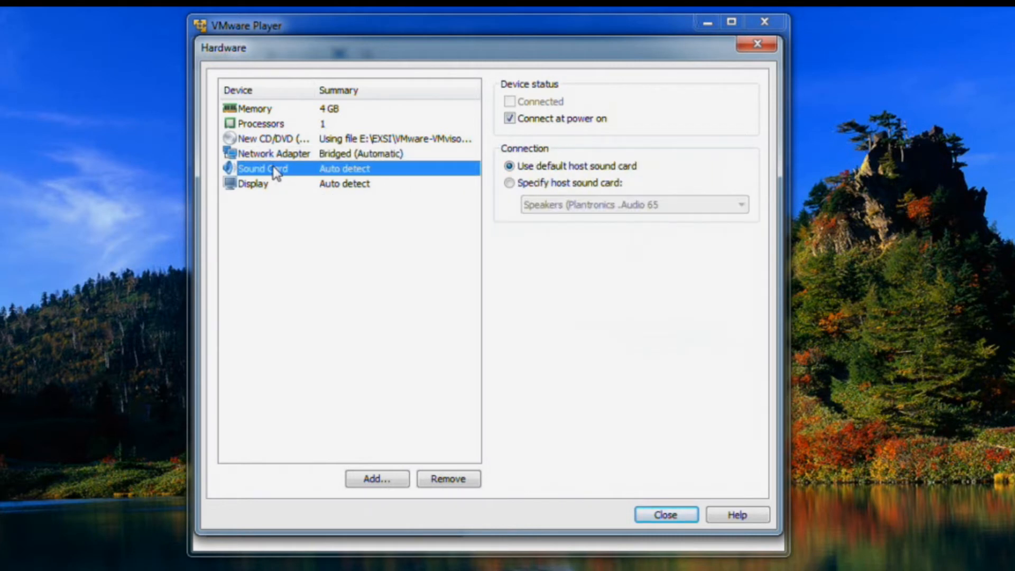
{"action": "left_click", "coordinate": [456, 480]}
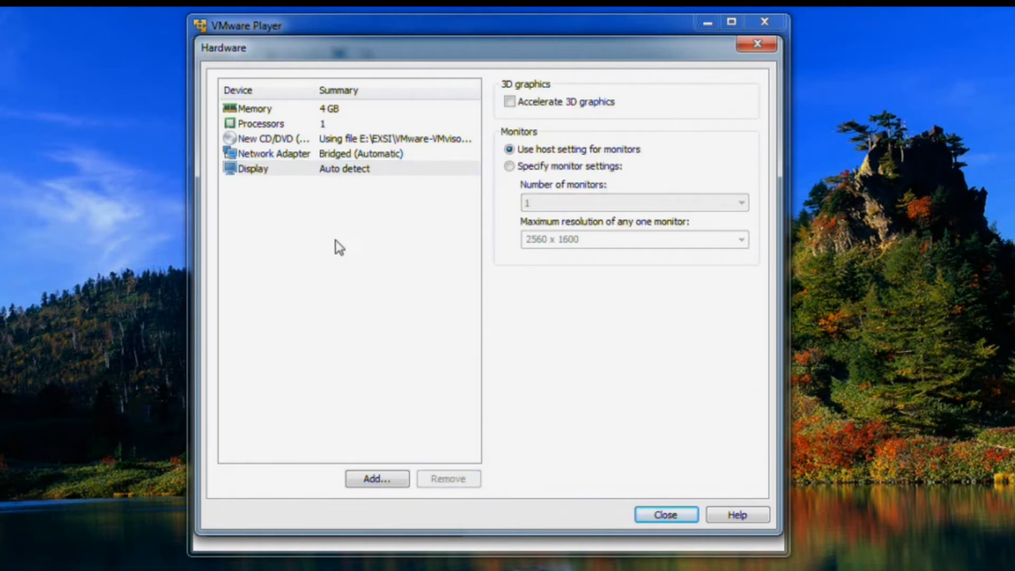
Give the VM 4 processor cores and close the hardware settings
{"action": "left_click", "coordinate": [253, 123]}
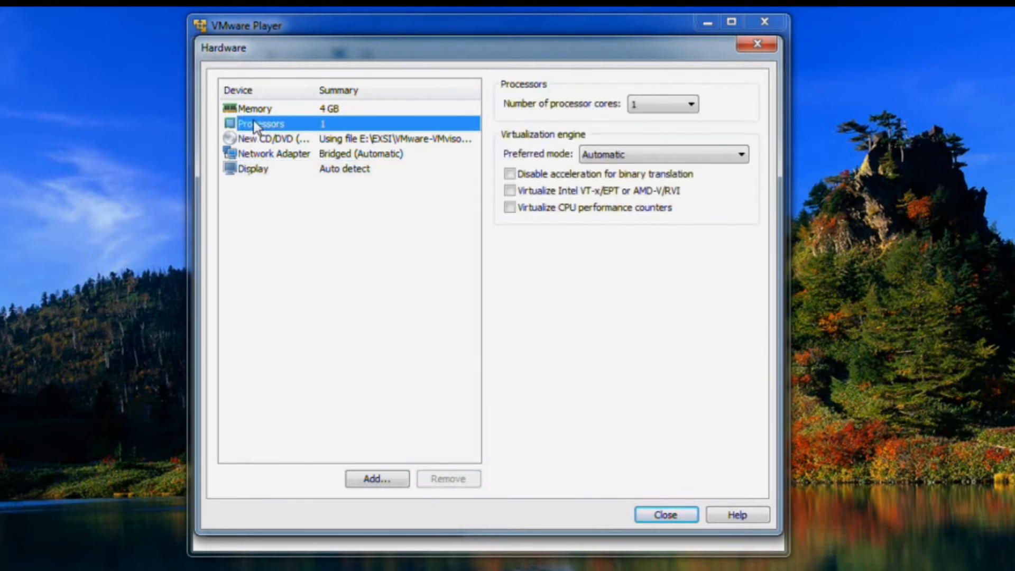
{"action": "left_click", "coordinate": [690, 105]}
{"action": "left_click", "coordinate": [660, 154]}
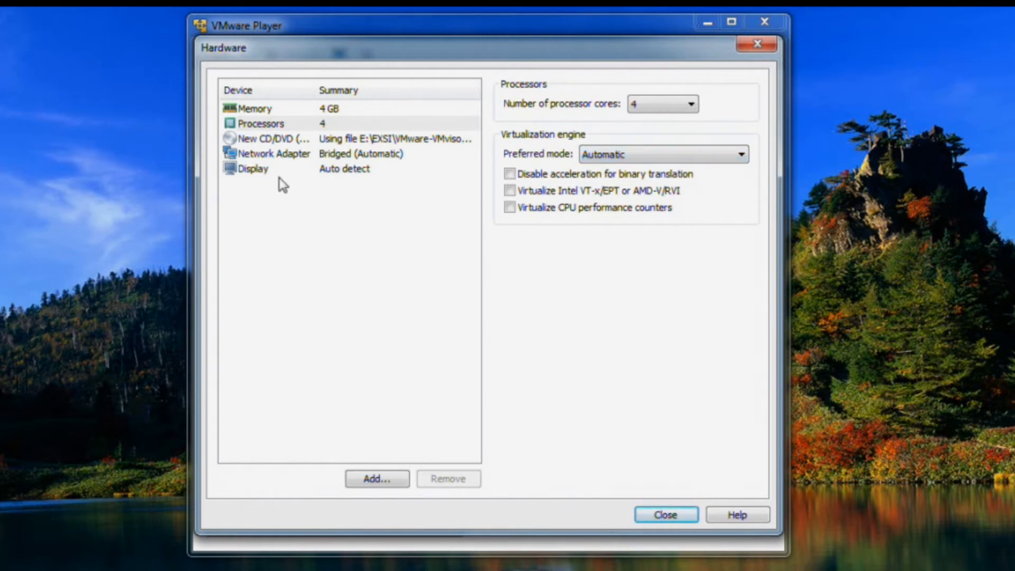
{"action": "left_click", "coordinate": [643, 520]}
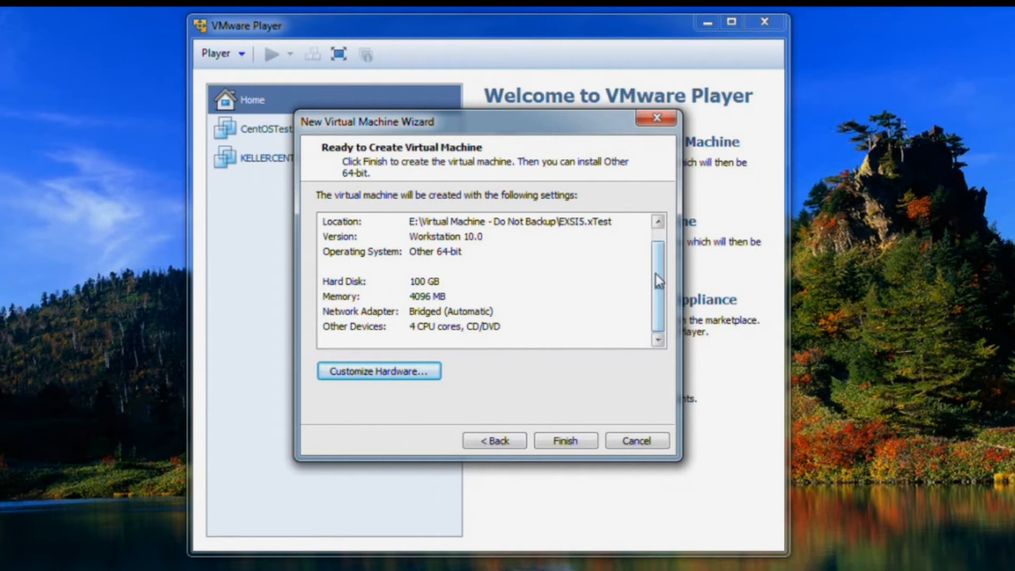
Finish the wizard to create EXSI5.xTest, then power it on
{"action": "left_click", "coordinate": [575, 440]}
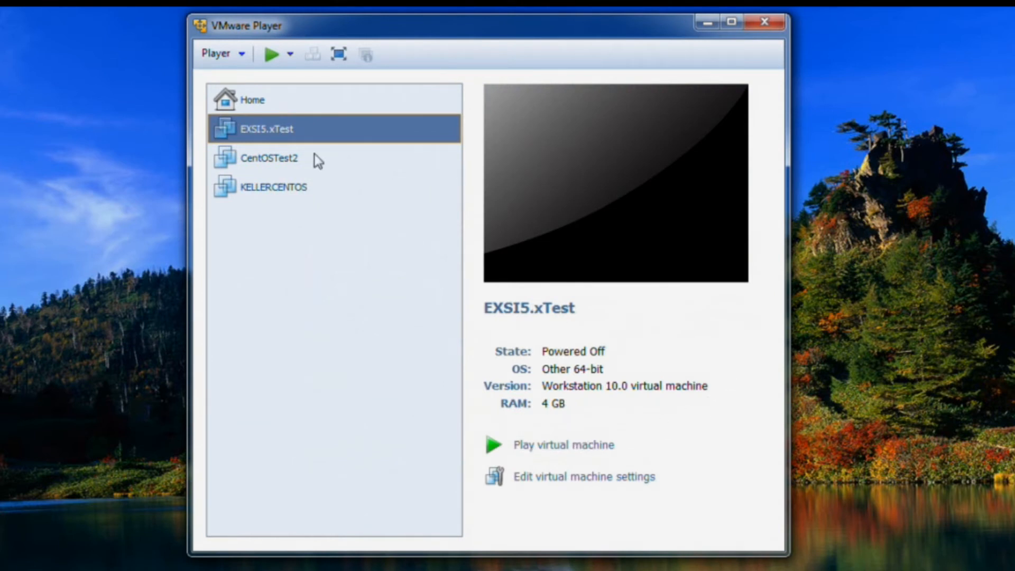
{"action": "left_click", "coordinate": [608, 445]}
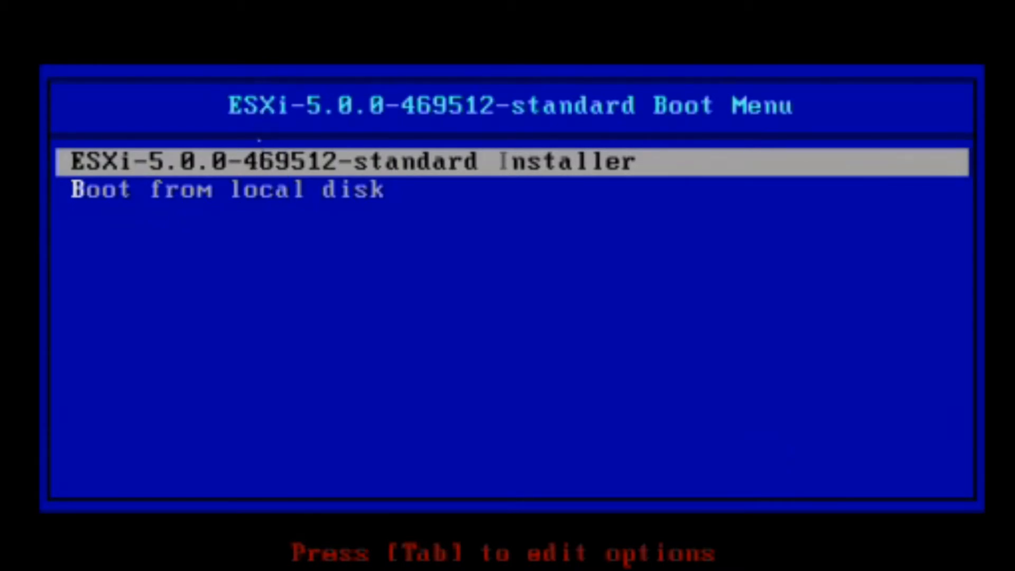
Boot the ESXi-5.0.0-469512-standard Installer entry from the boot menu
{"action": "key", "text": "Return"}
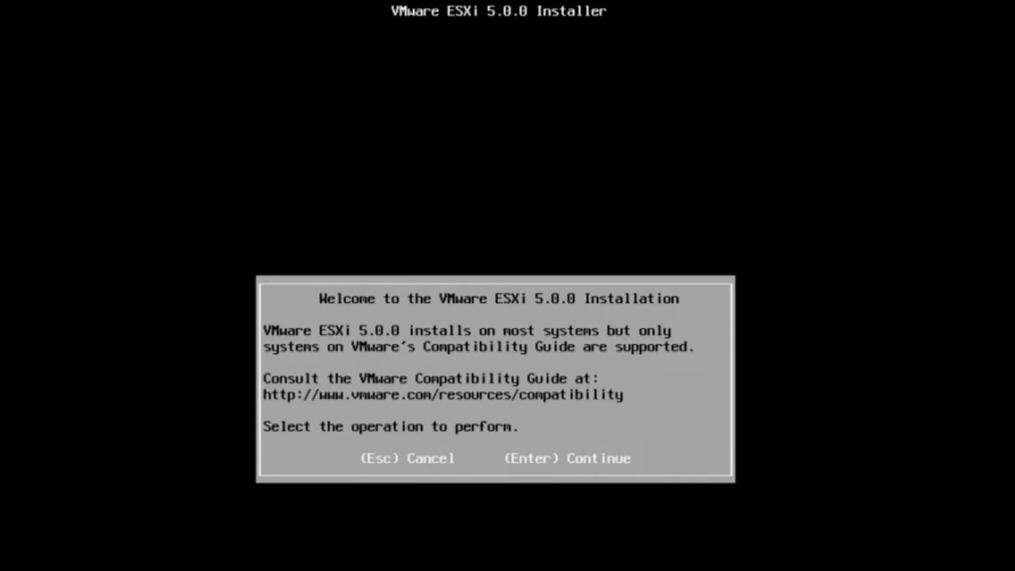
Continue past the welcome screen and accept the ESXi EULA with F11
{"action": "key", "text": "Return"}
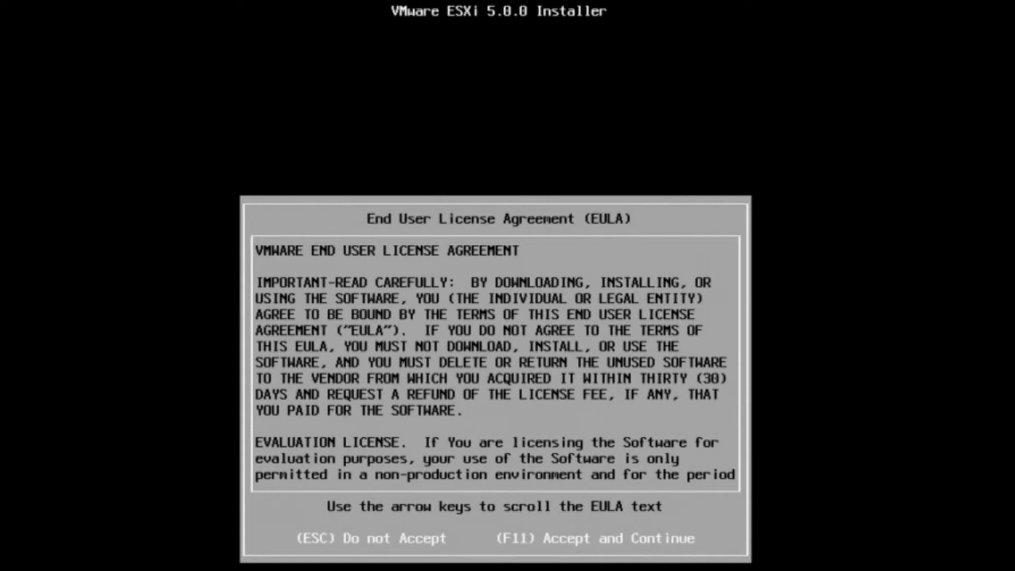
{"action": "key", "text": "F11"}
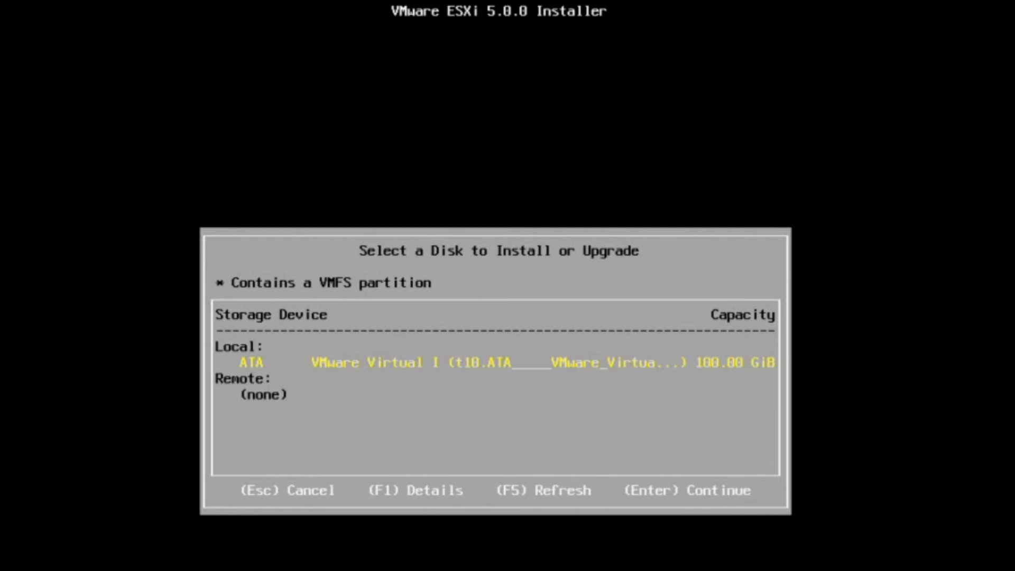
Choose the 100 GiB local disk and keep the US Default keyboard layout
{"action": "key", "text": "Return"}
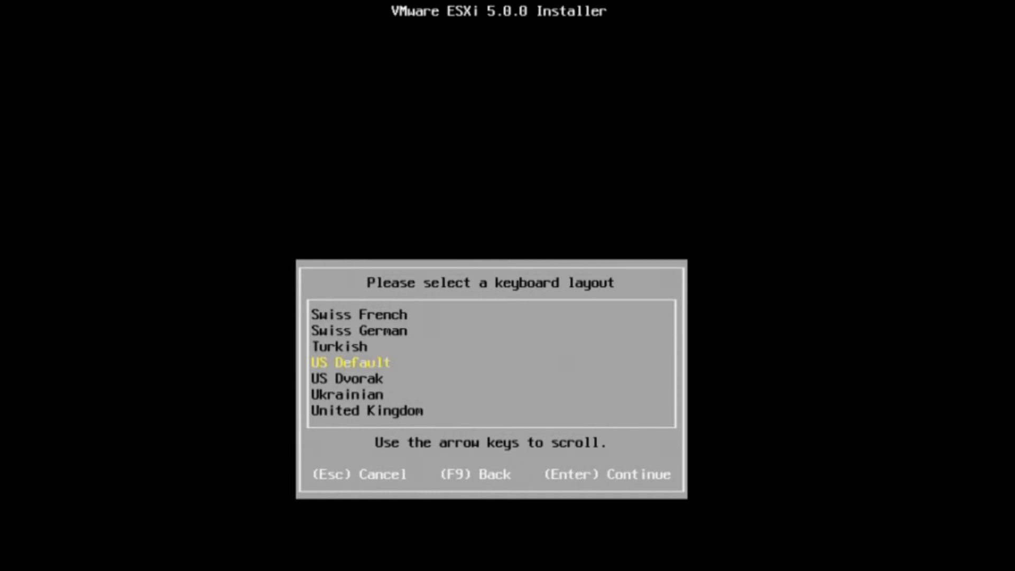
{"action": "key", "text": "Return"}
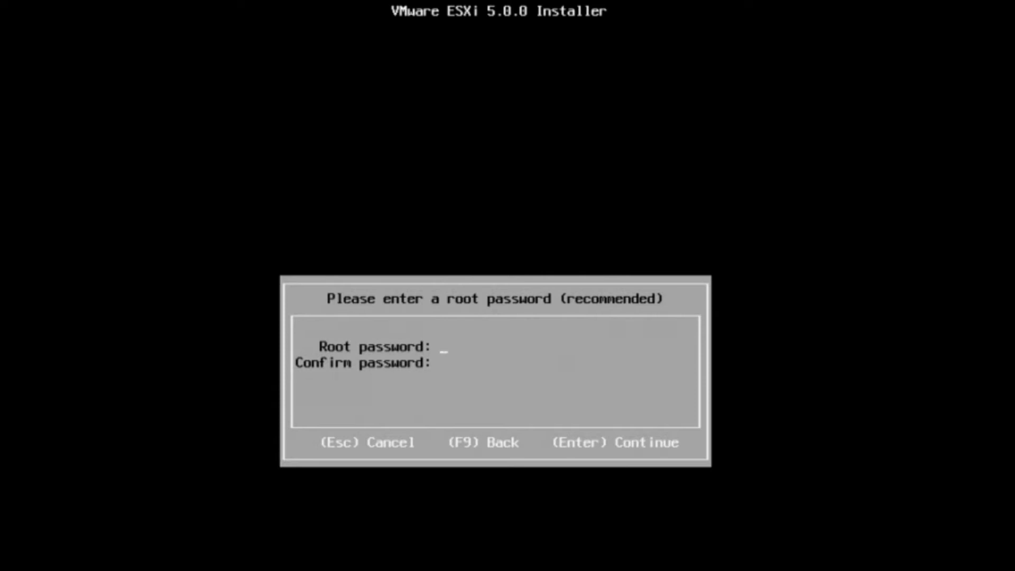
Enter and confirm the ESXi root password, then continue to the system scan
{"action": "type", "text": "*******"}
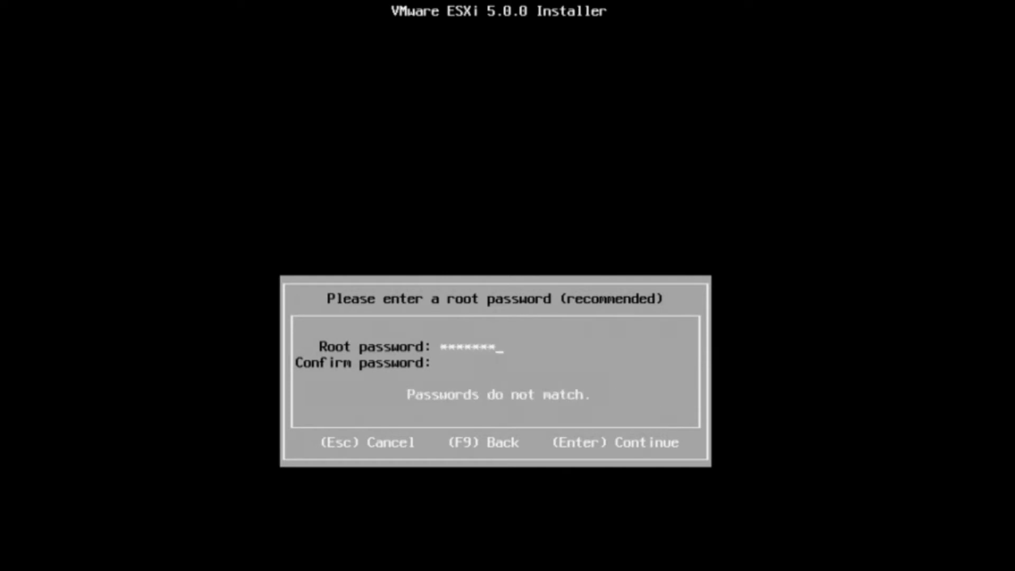
{"action": "type", "text": "***"}
{"action": "type", "text": "*"}
{"action": "type", "text": "*"}
{"action": "type", "text": "*****"}
{"action": "type", "text": "*****"}
{"action": "type", "text": "*"}
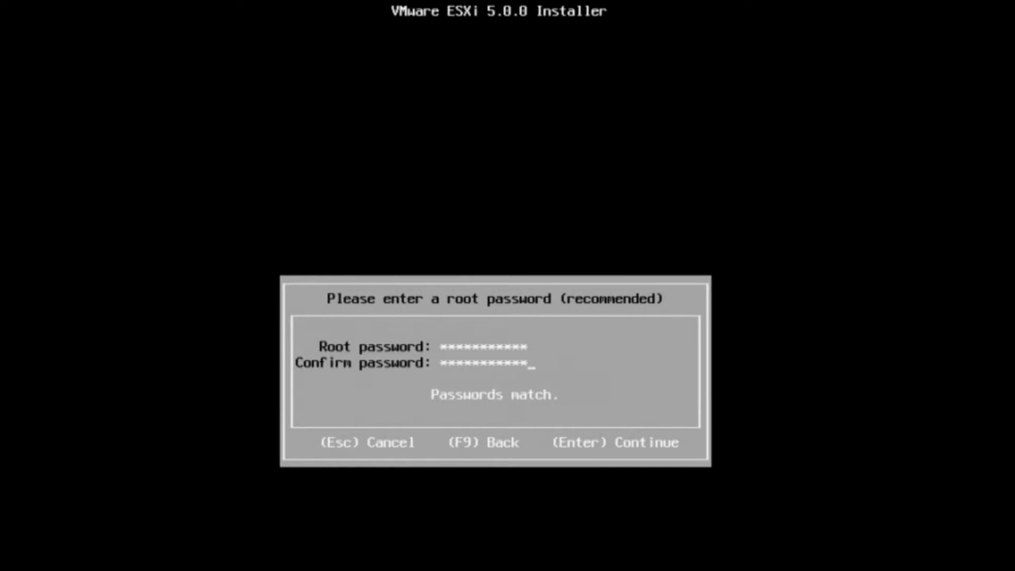
{"action": "key", "text": "Return"}
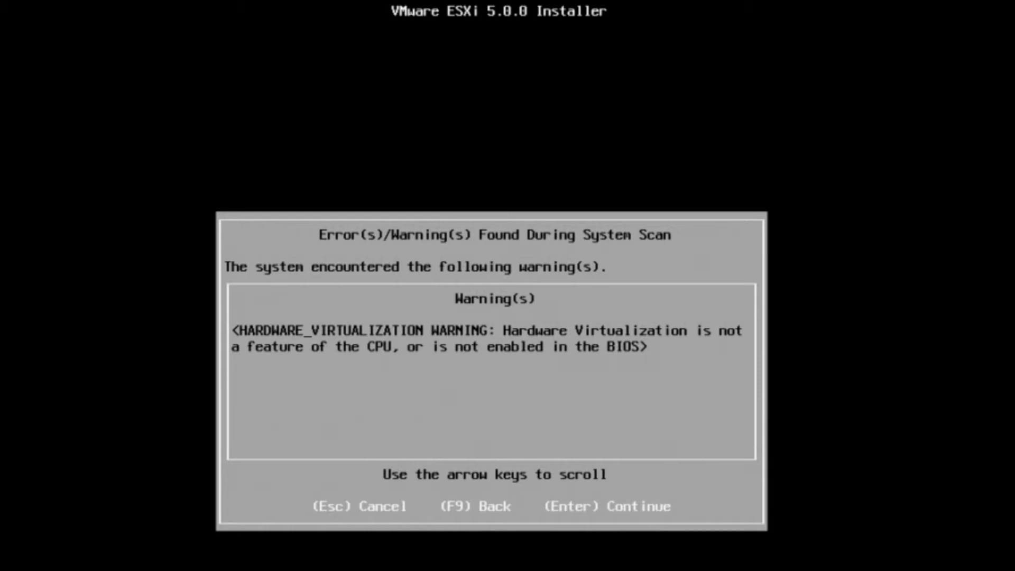
Dismiss the virtualization warning, install ESXi with F11, and reboot when done
{"action": "key", "text": "Return"}
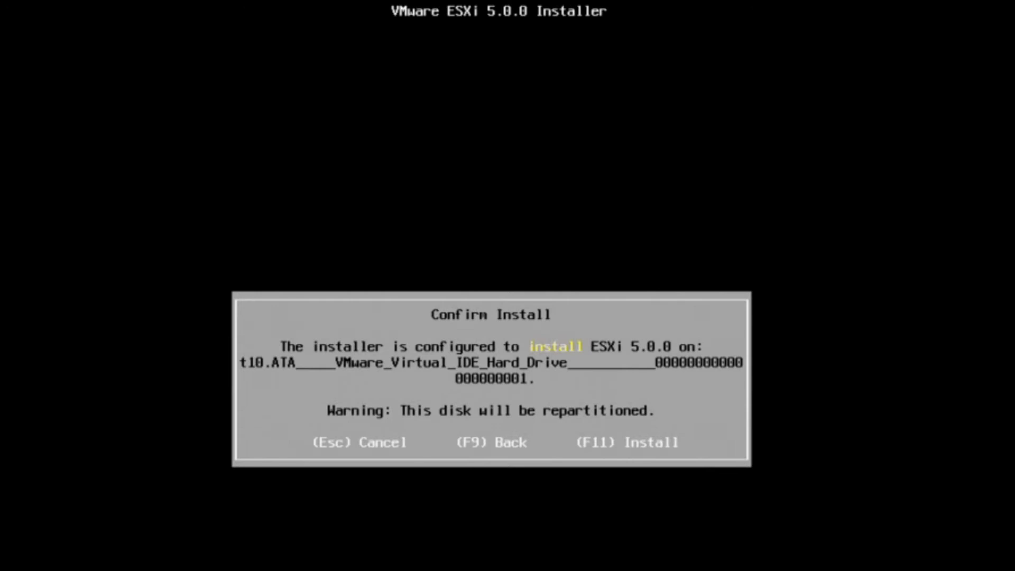
{"action": "key", "text": "F11"}
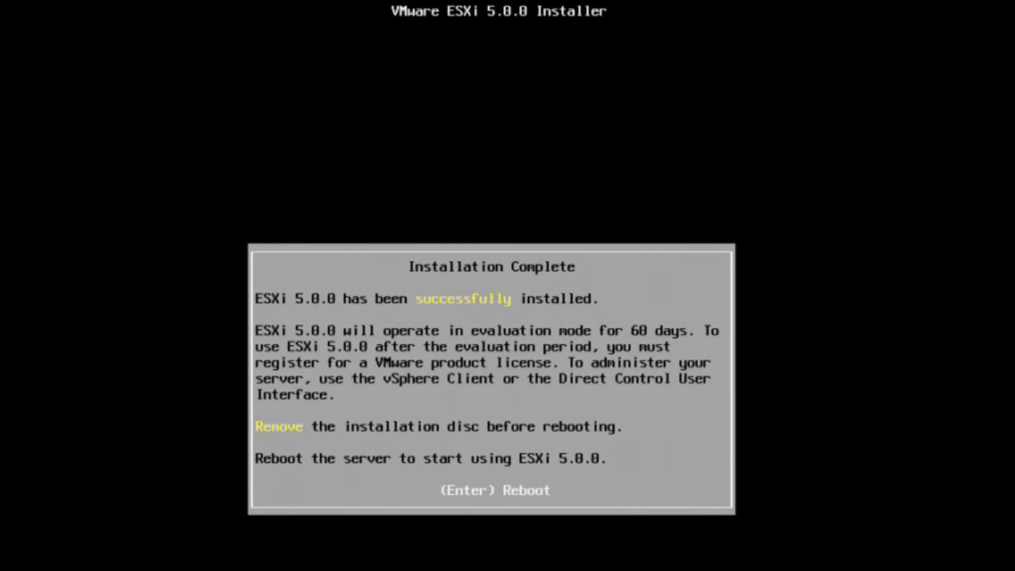
{"action": "key", "text": "Return"}
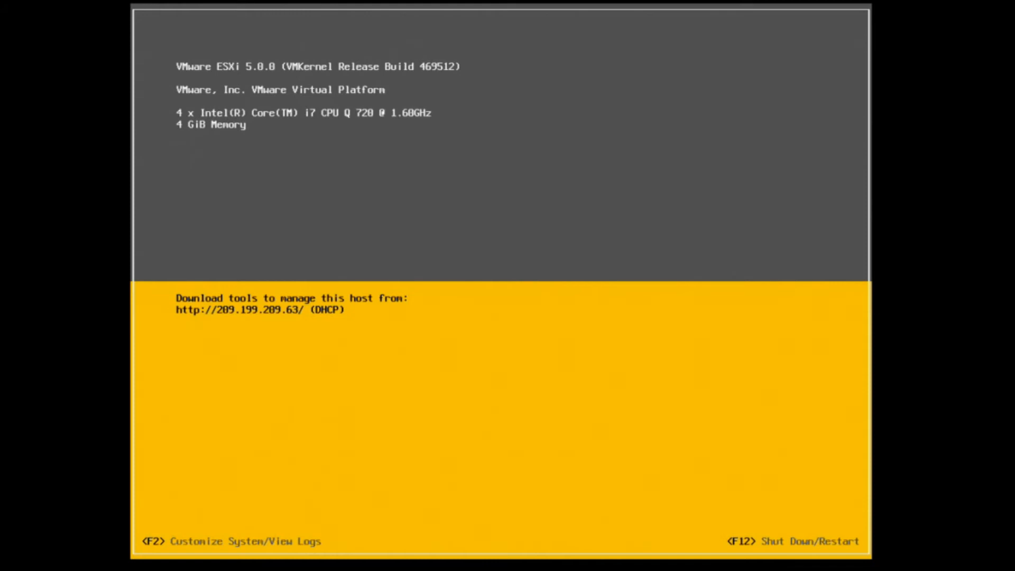
Open the Customize System login with F2 once ESXi has booted
{"action": "key", "text": "F2"}
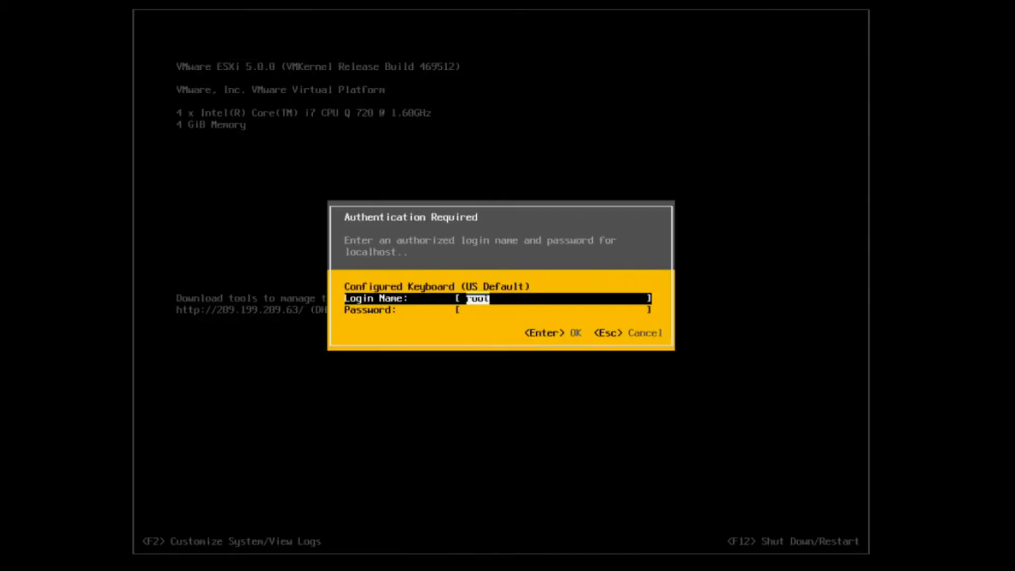
Log in as root with the account password and open Configure Management Network
{"action": "key", "text": "Tab"}
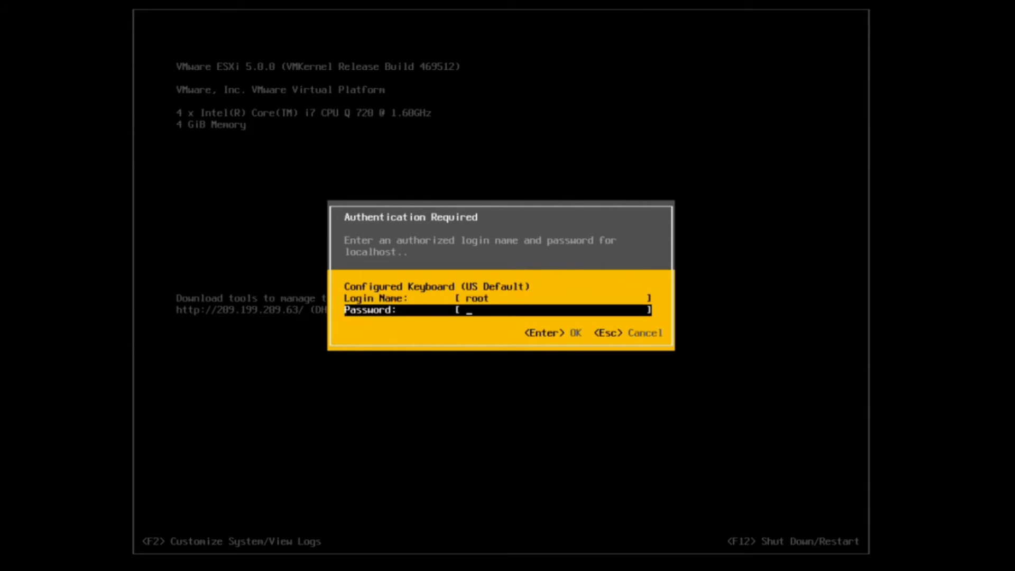
{"action": "type", "text": "***********"}
{"action": "key", "text": "Return"}
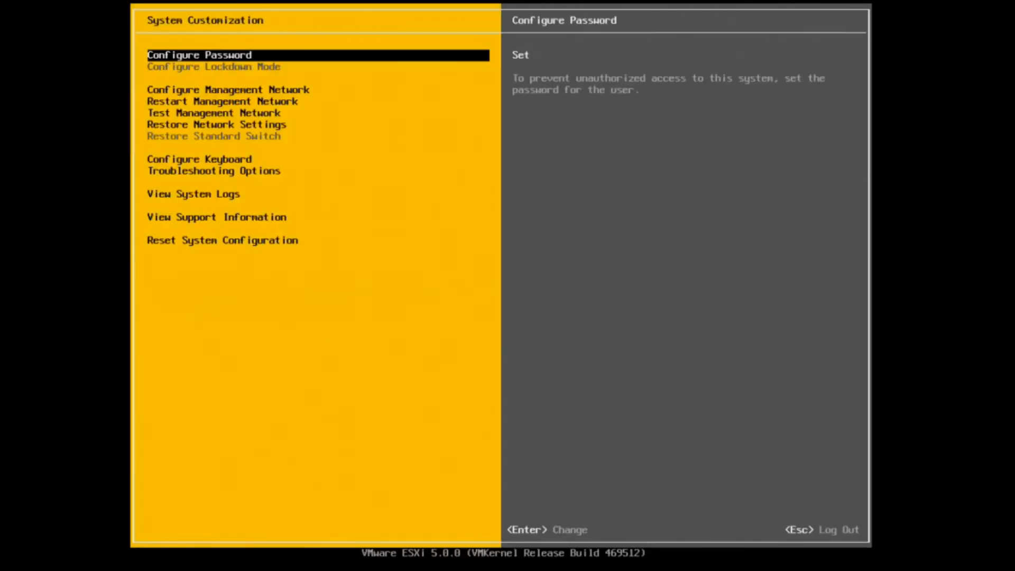
{"action": "key", "text": "Down"}
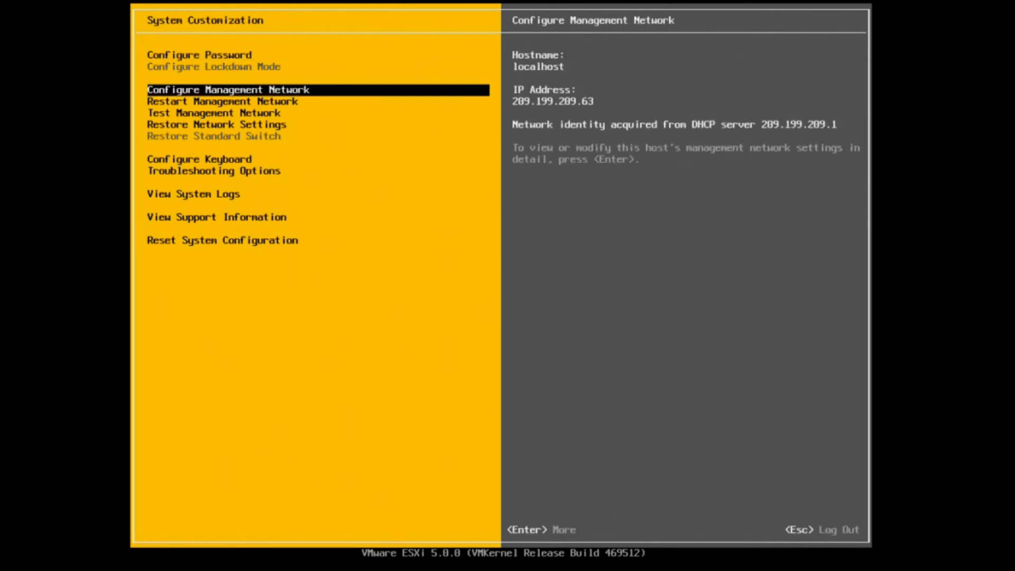
{"action": "key", "text": "Return"}
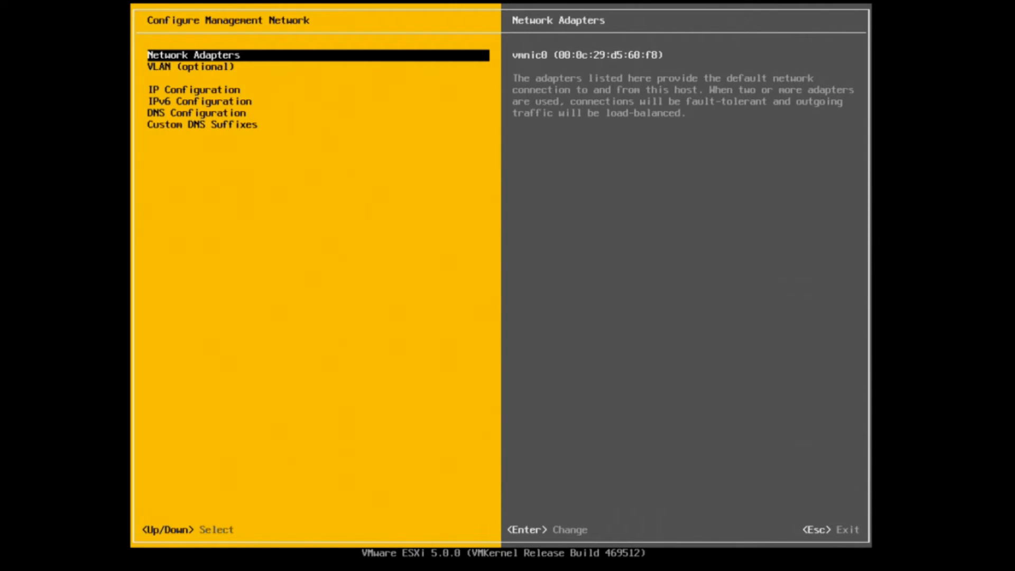
Give the ESXi host static IP 209.199.209.33, mask 255.255.255.0, gateway 209.199.209.1
{"action": "key", "text": "Down"}
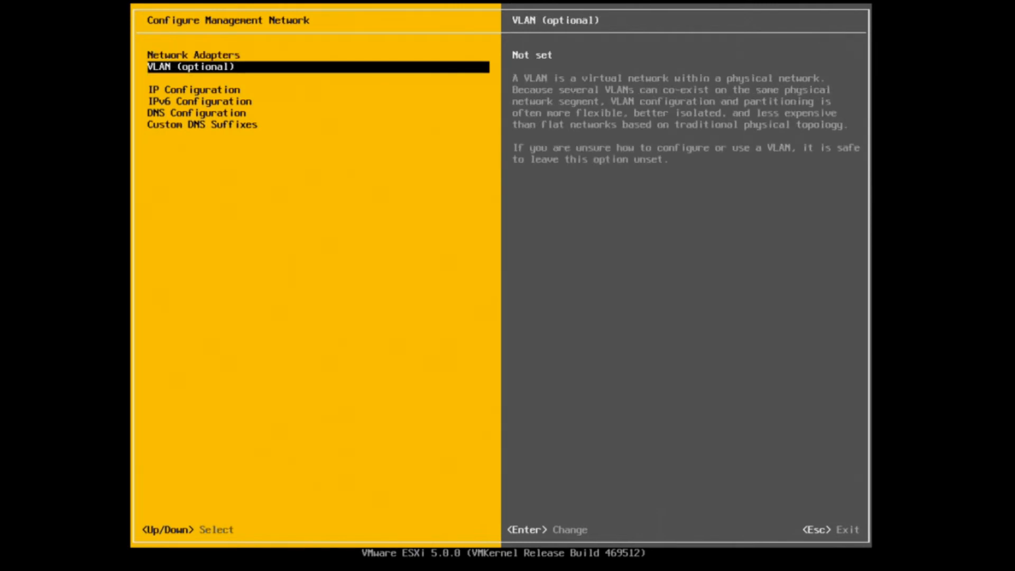
{"action": "key", "text": "Down"}
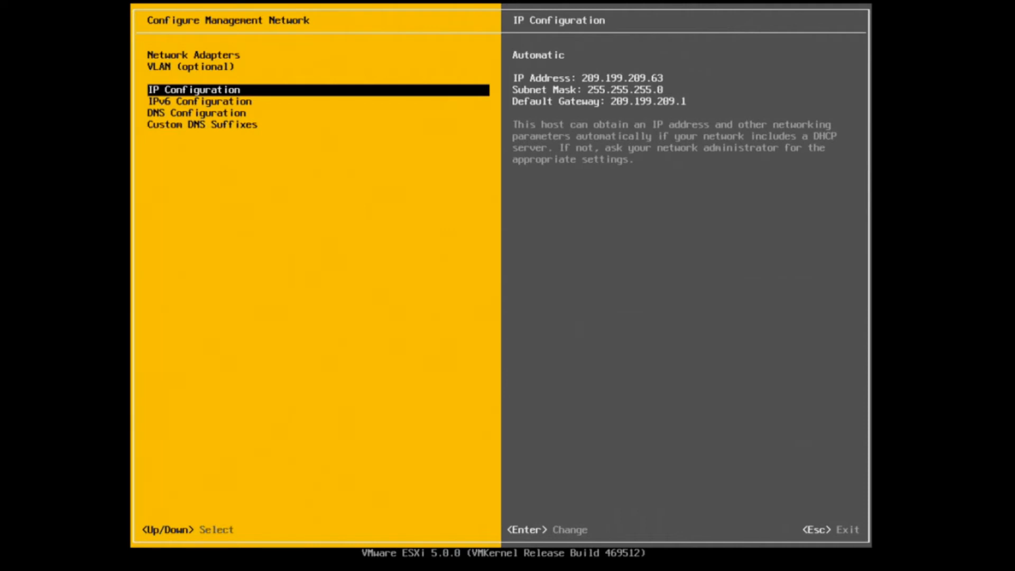
{"action": "key", "text": "Return"}
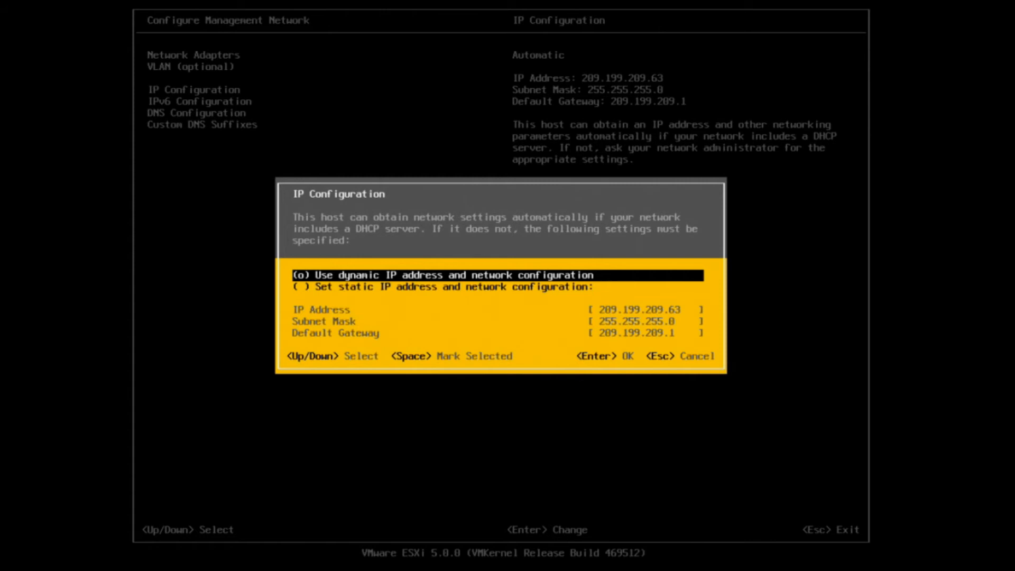
{"action": "key", "text": "Down"}
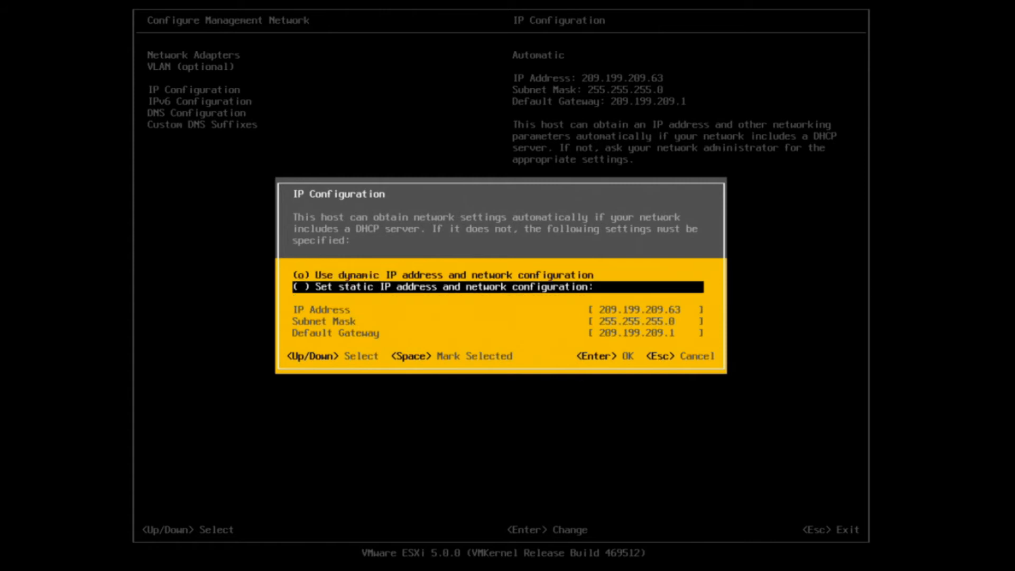
{"action": "key", "text": "space"}
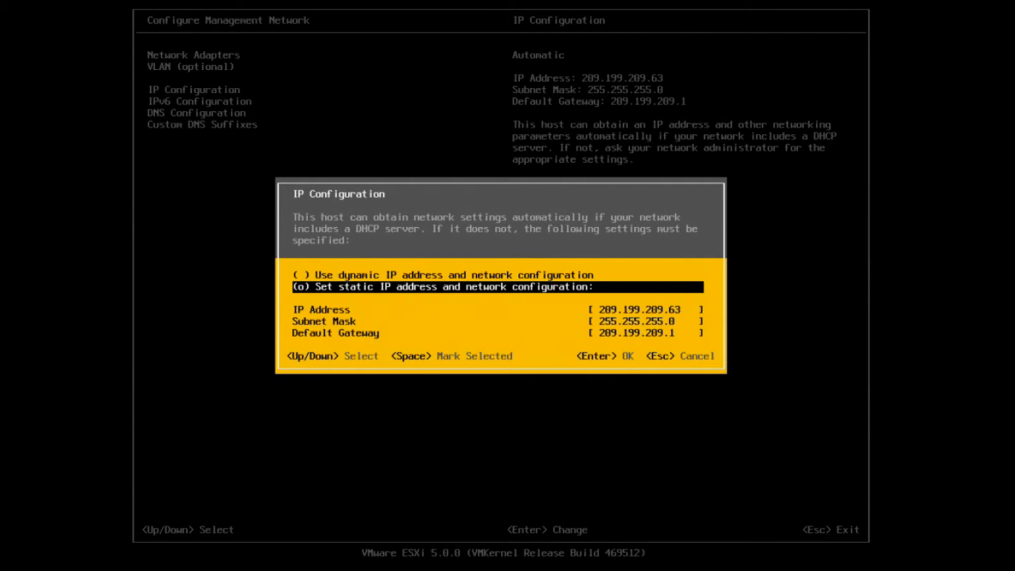
{"action": "key", "text": "Down"}
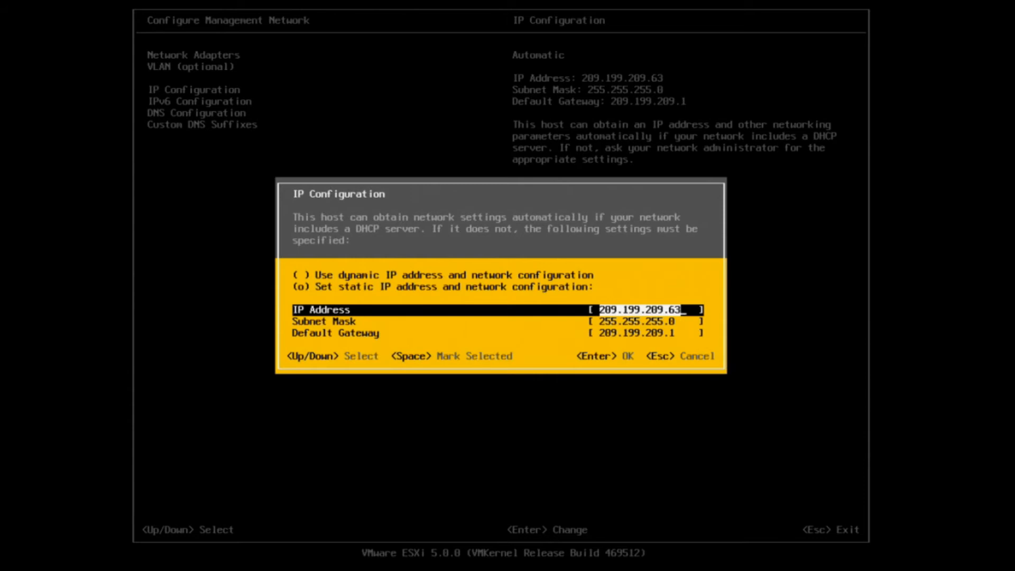
{"action": "key", "text": "Right"}
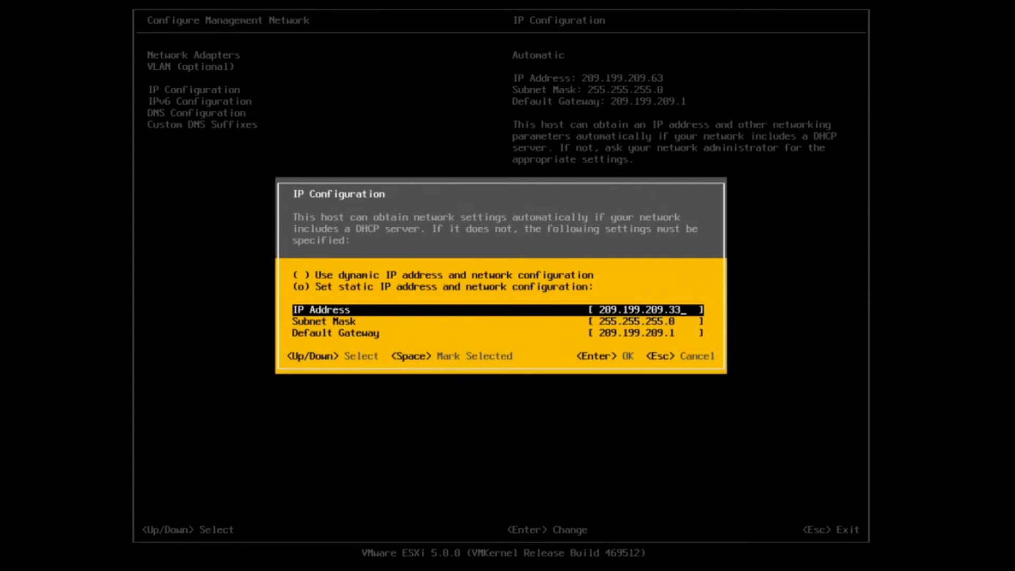
{"action": "key", "text": "Return"}
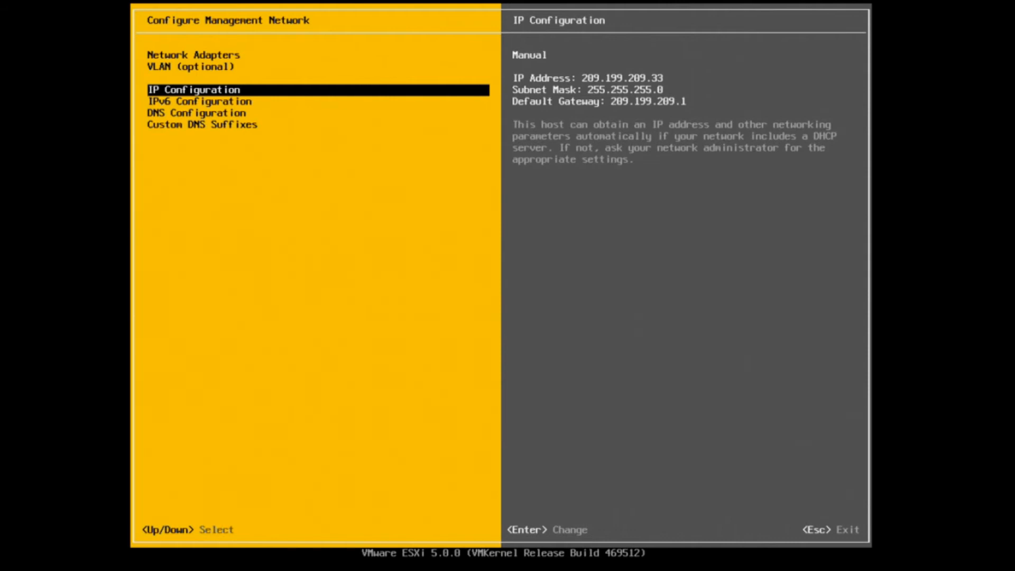
Change the ESXi hostname from localhost to EXSITest, keeping primary DNS 209.199.209.1
{"action": "key", "text": "Down"}
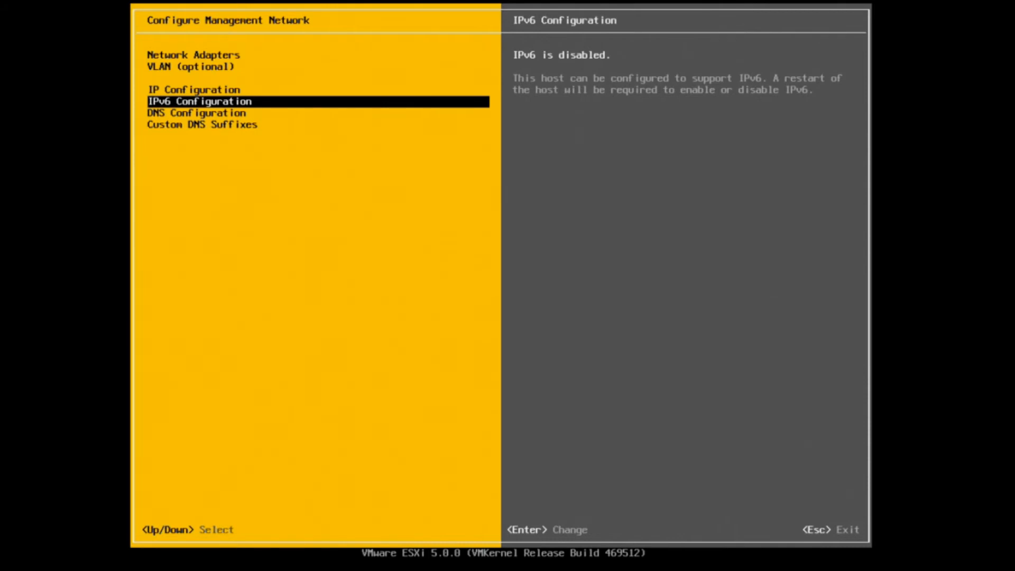
{"action": "key", "text": "Down"}
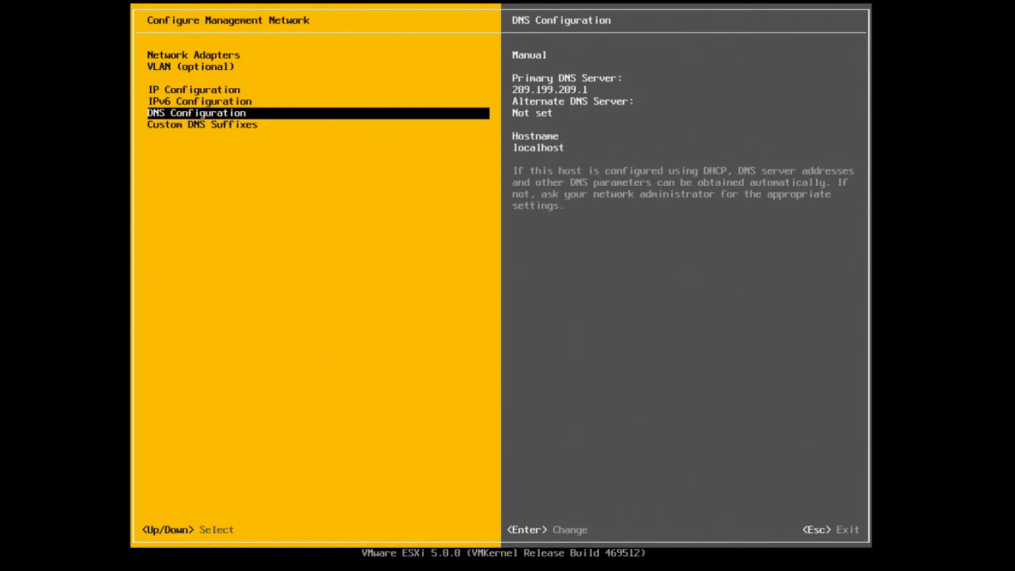
{"action": "key", "text": "Return"}
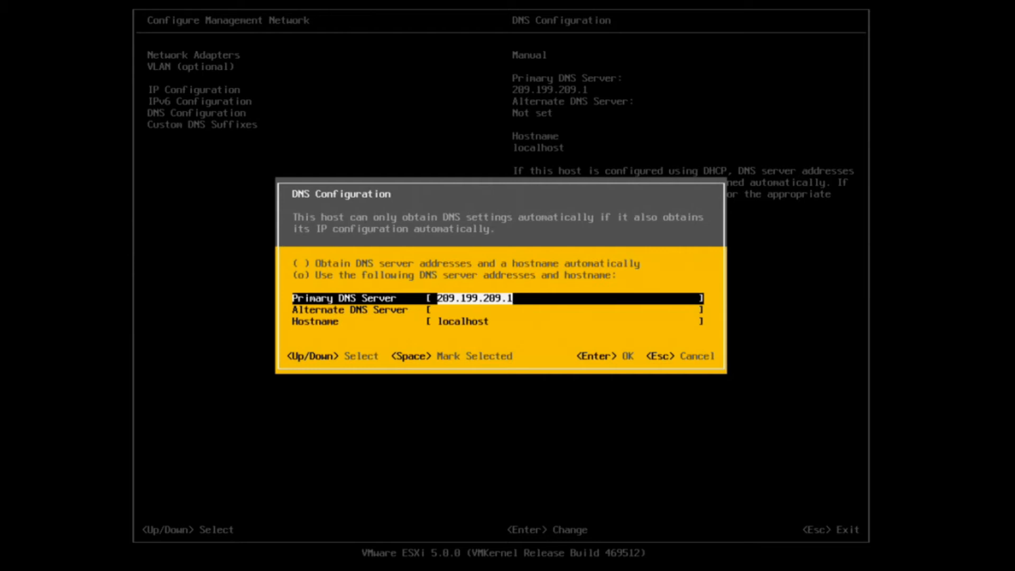
{"action": "key", "text": "Down"}
{"action": "key", "text": "Down"}
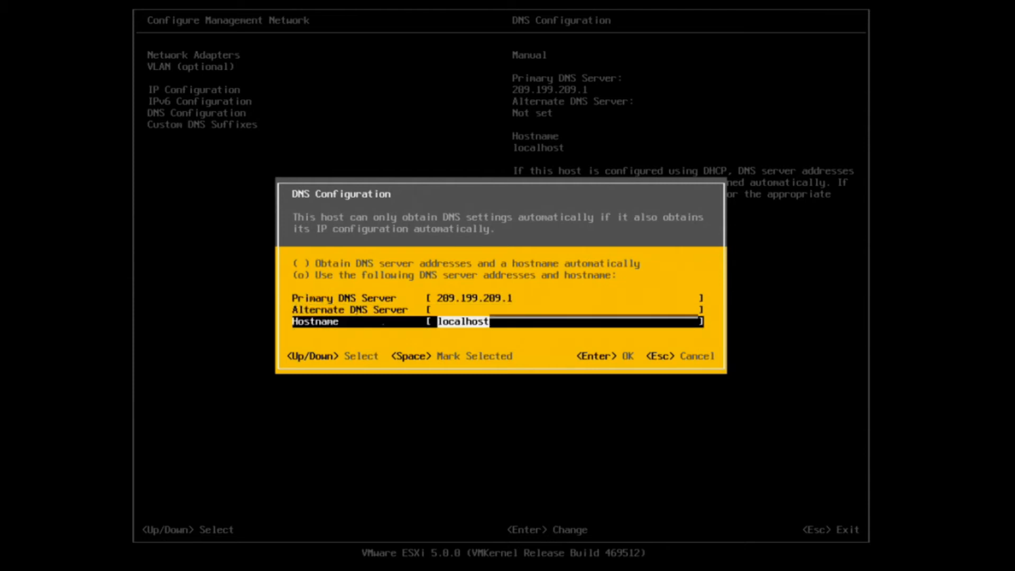
{"action": "key", "text": "BackSpace"}
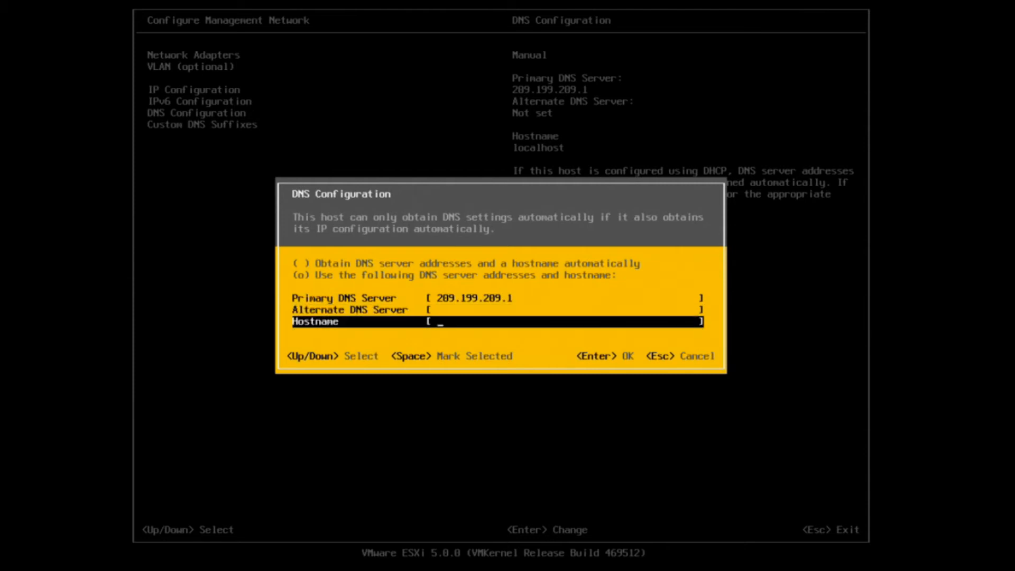
{"action": "type", "text": "EXSITest"}
{"action": "key", "text": "Return"}
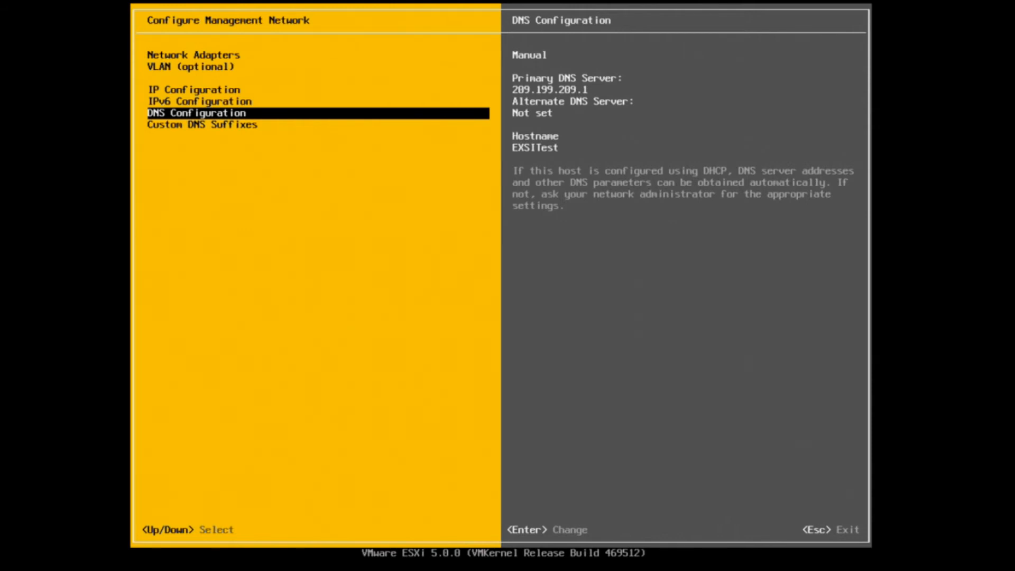
{"action": "key", "text": "Down"}
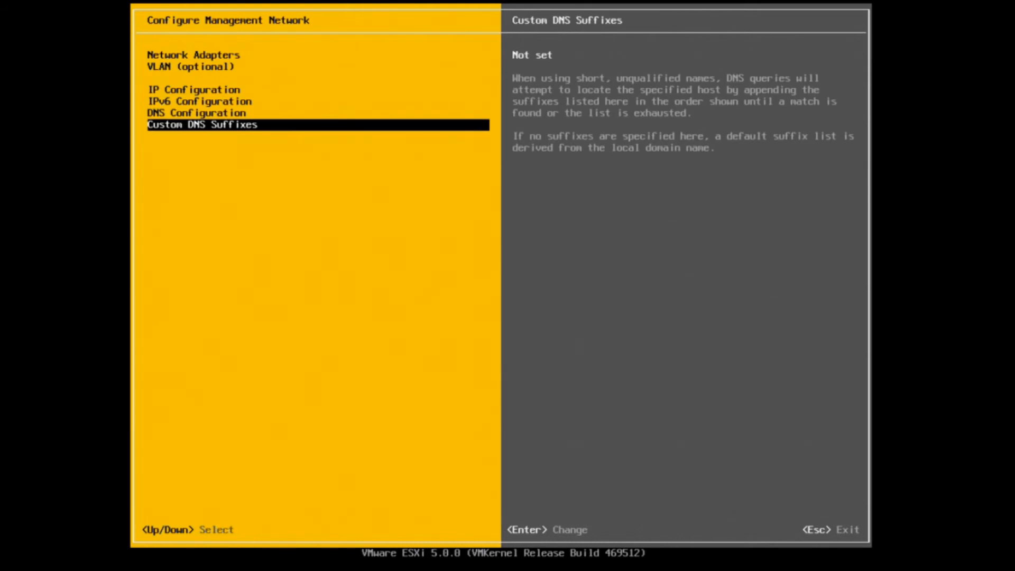
Leave custom DNS suffixes empty and exit network settings to reach the apply-changes prompt
{"action": "key", "text": "Return"}
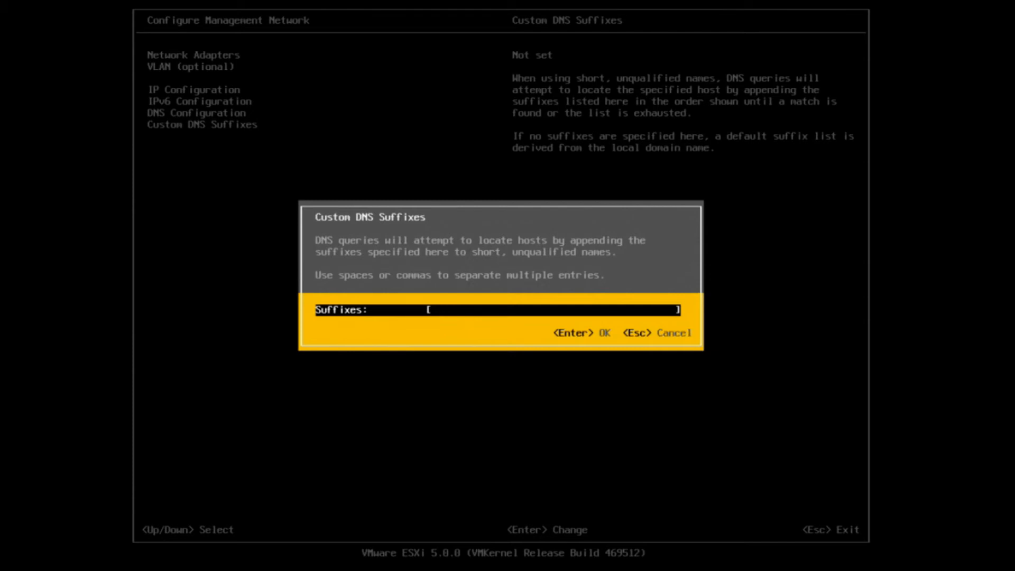
{"action": "key", "text": "Escape"}
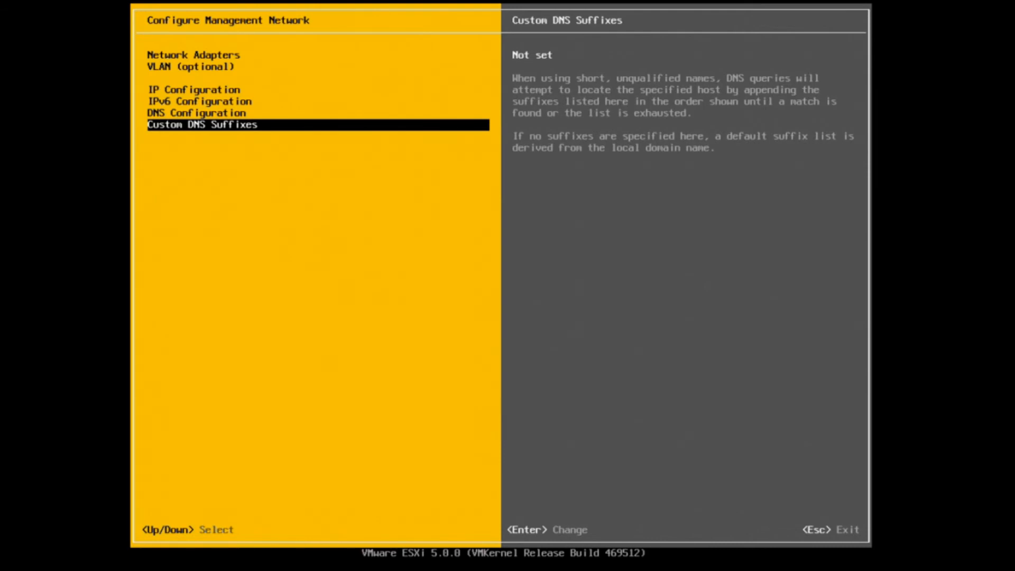
{"action": "key", "text": "Escape"}
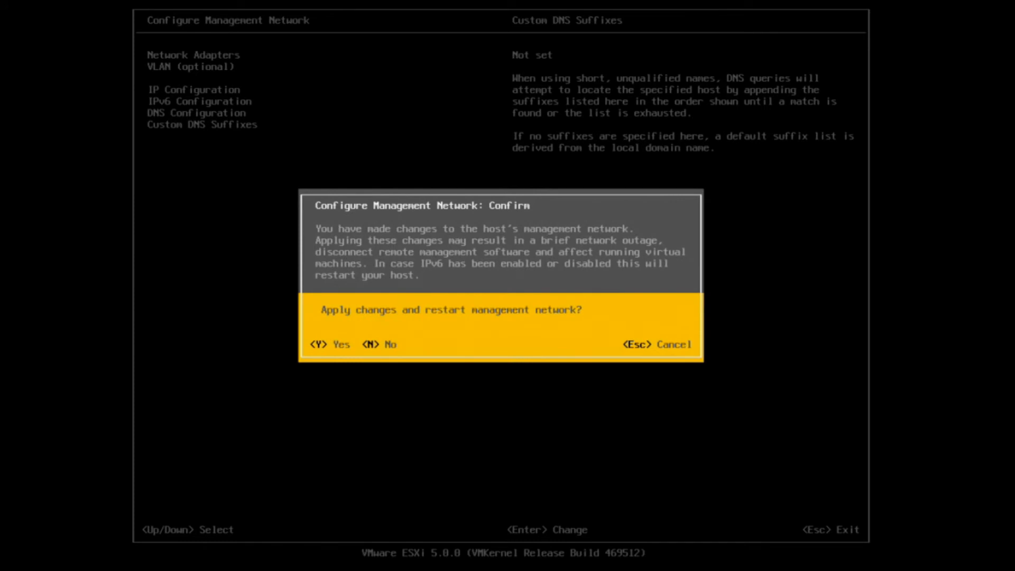
Apply the network changes and return to the System Customization menu
{"action": "key", "text": "Escape"}
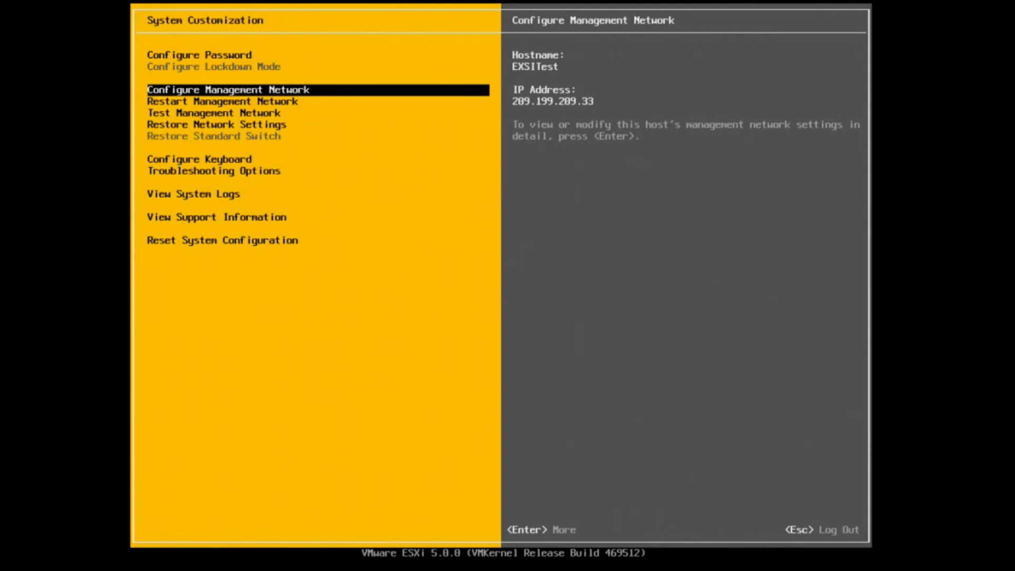
{"action": "key", "text": "Down"}
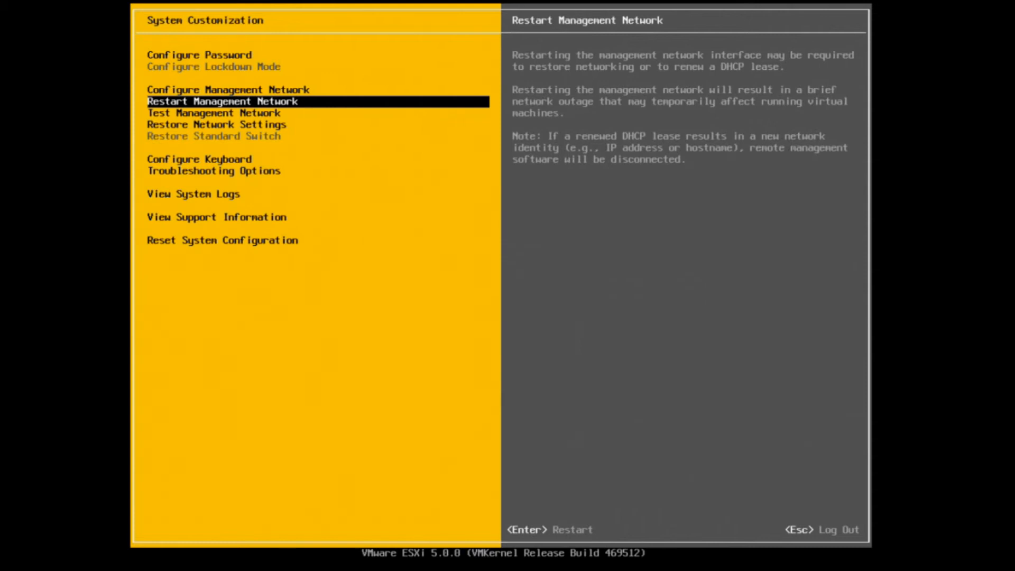
Restart the management network, confirming with F11, so it comes up at 209.199.209.33
{"action": "key", "text": "Return"}
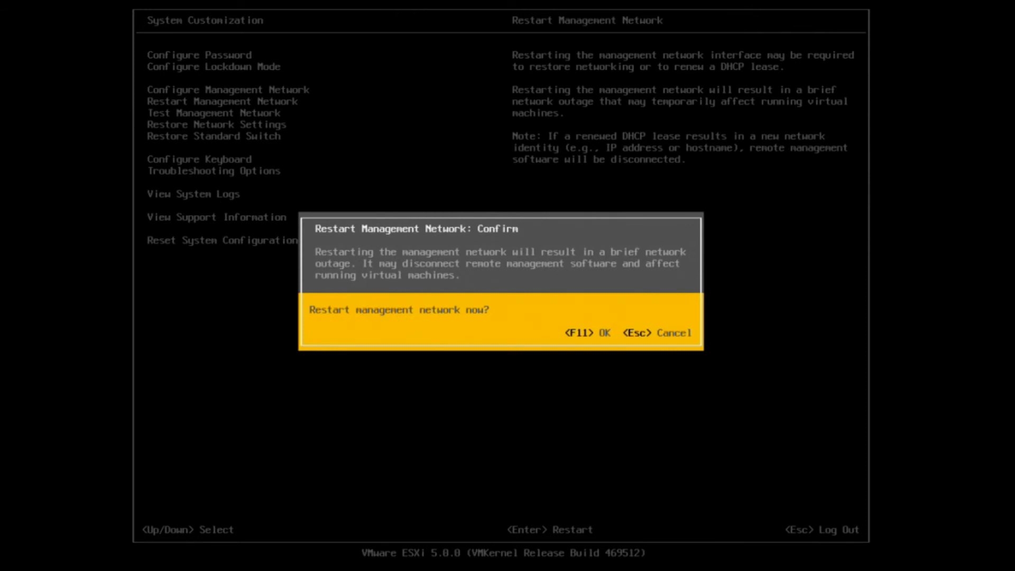
{"action": "key", "text": "F11"}
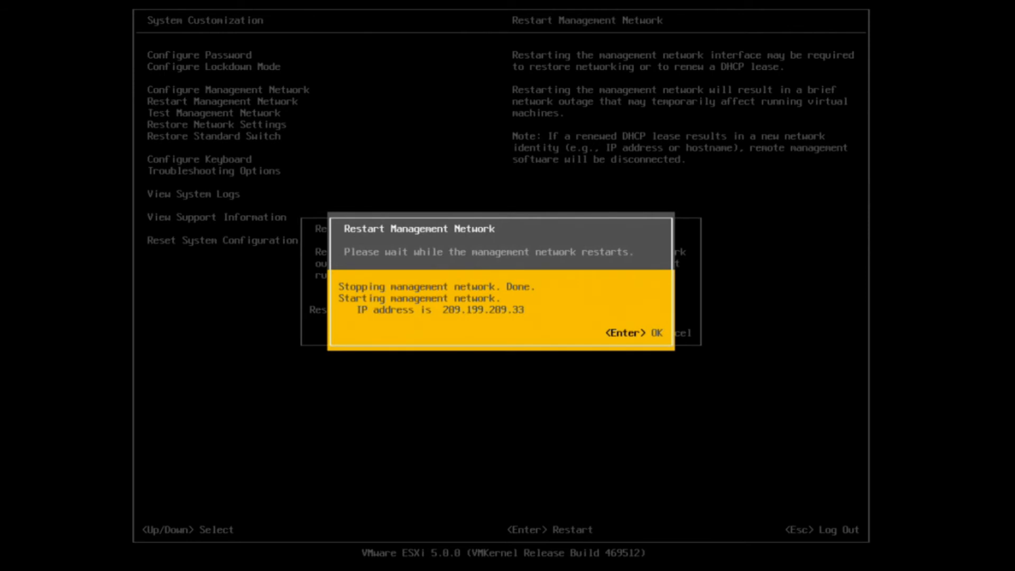
{"action": "key", "text": "Return"}
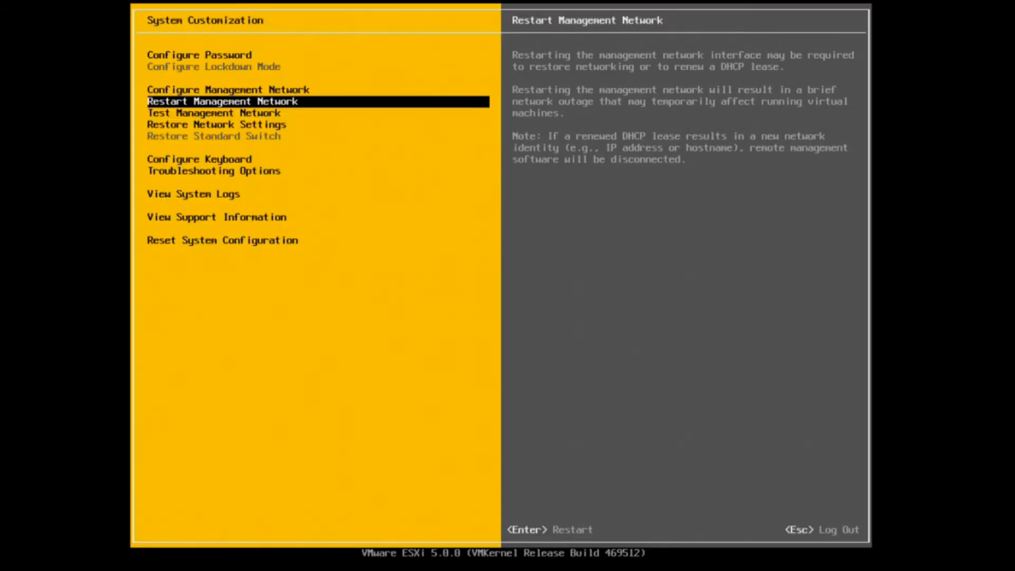
Run the management network test, which passes pings to 209.199.209.1 and hostname resolution
{"action": "key", "text": "Down"}
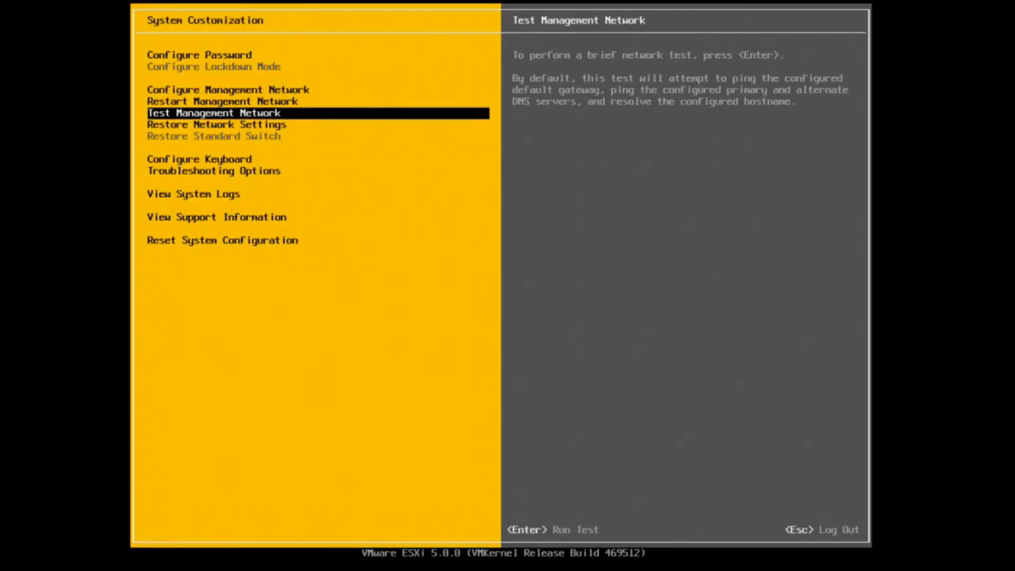
{"action": "key", "text": "Return"}
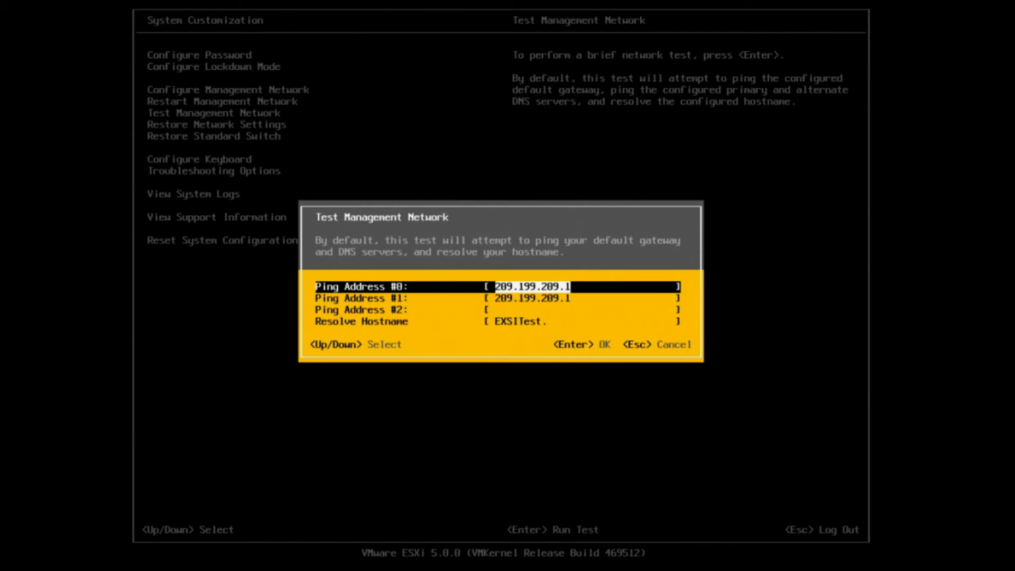
{"action": "key", "text": "Return"}
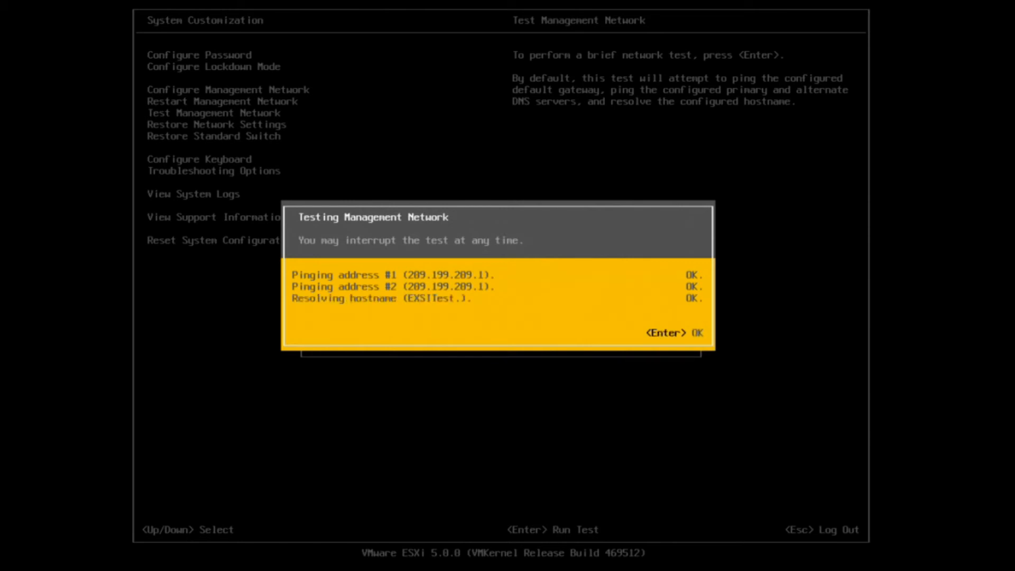
{"action": "key", "text": "Return"}
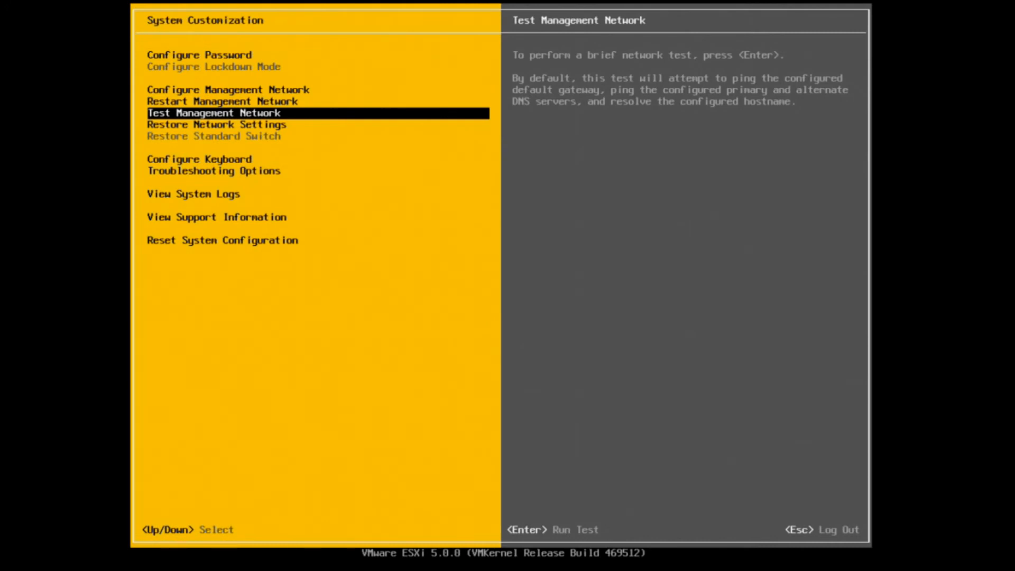
{"action": "key", "text": "Down"}
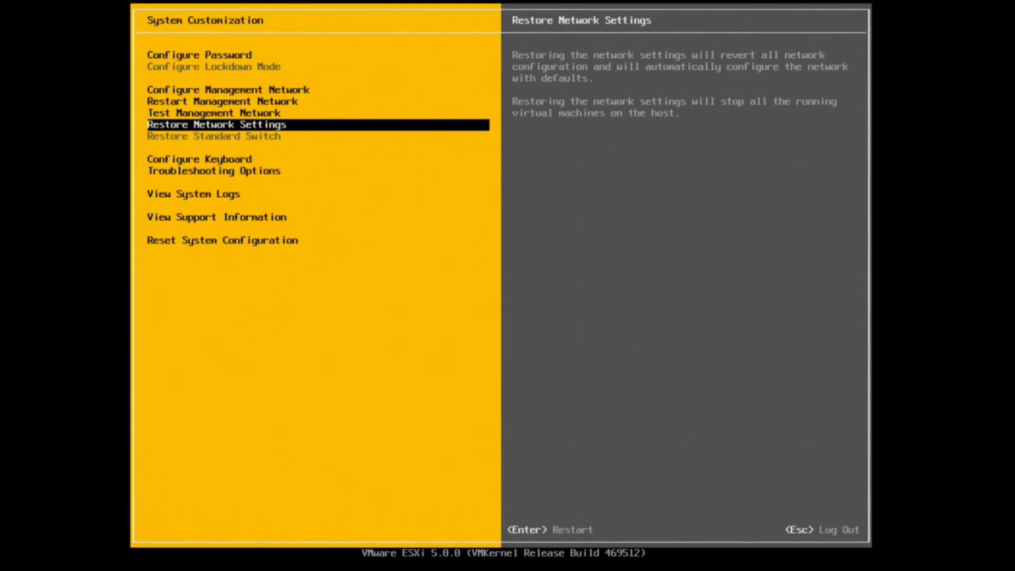
Exit System Customization to the ESXi home screen showing EXSITest at 209.199.209.33
{"action": "key", "text": "Down"}
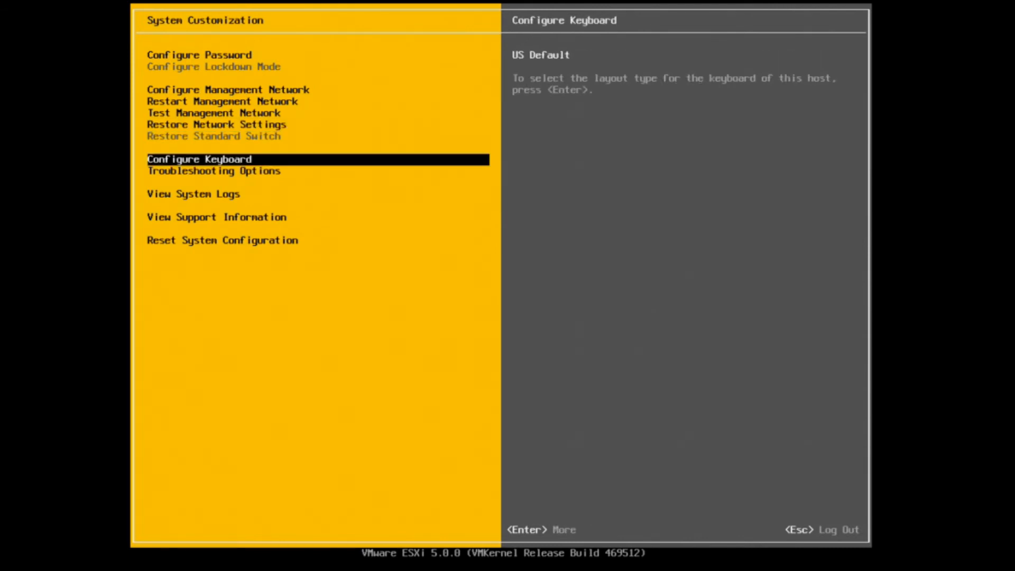
{"action": "key", "text": "Down"}
{"action": "key", "text": "Down"}
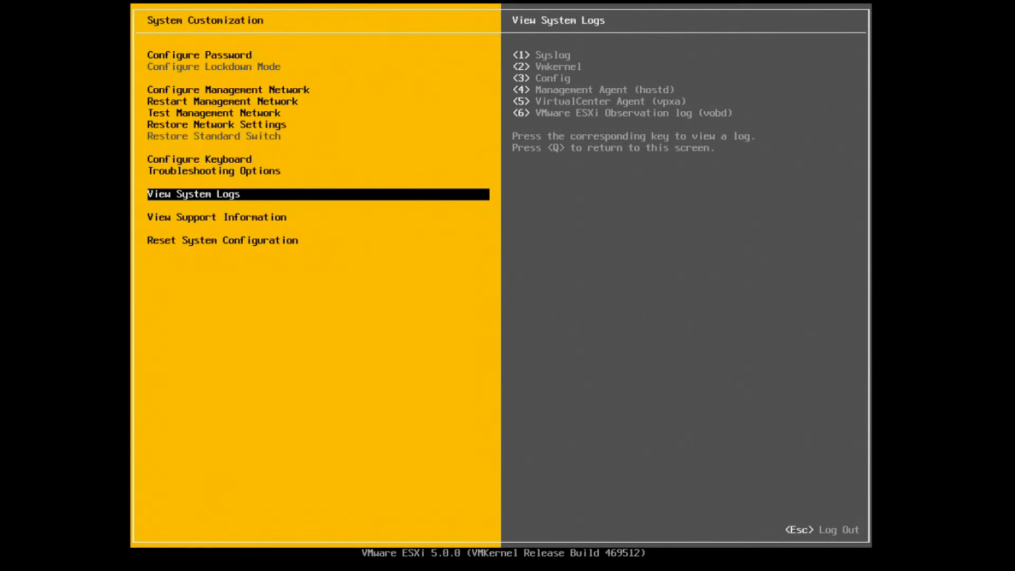
{"action": "key", "text": "Escape"}
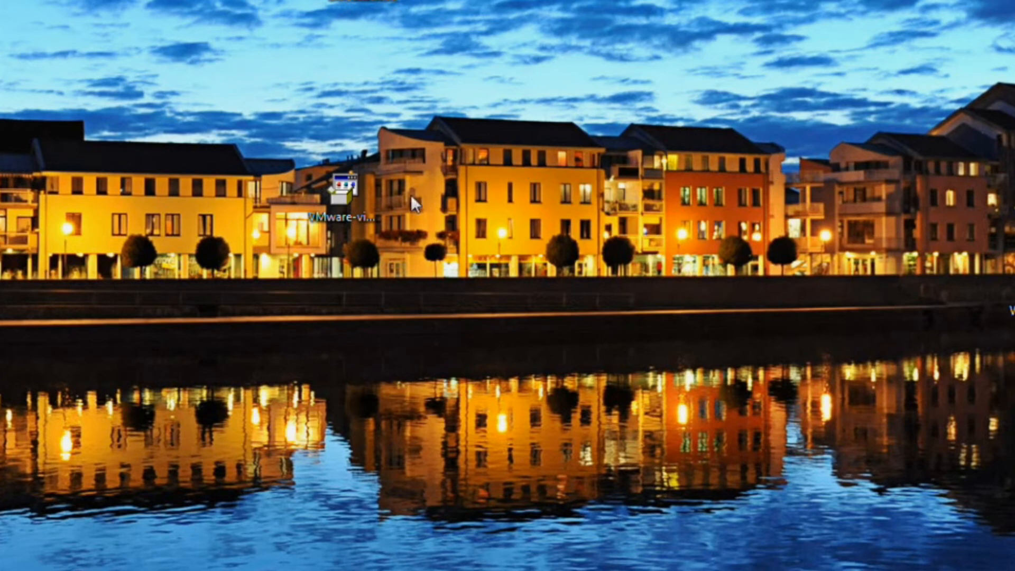
Launch the VMware-viclient installer from the desktop, allowing it past the security warning
{"action": "right_click", "coordinate": [340, 194]}
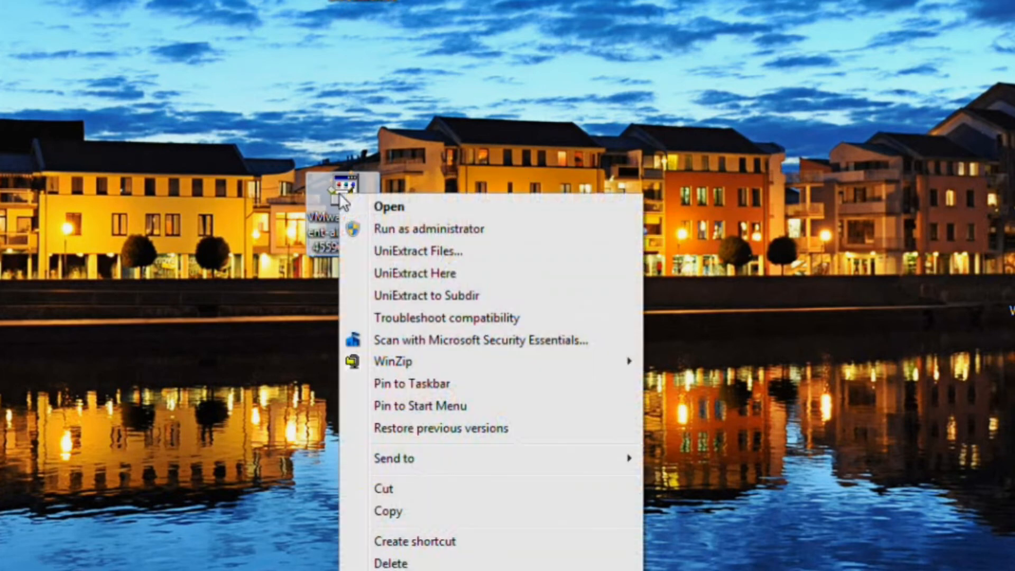
{"action": "left_click", "coordinate": [391, 208]}
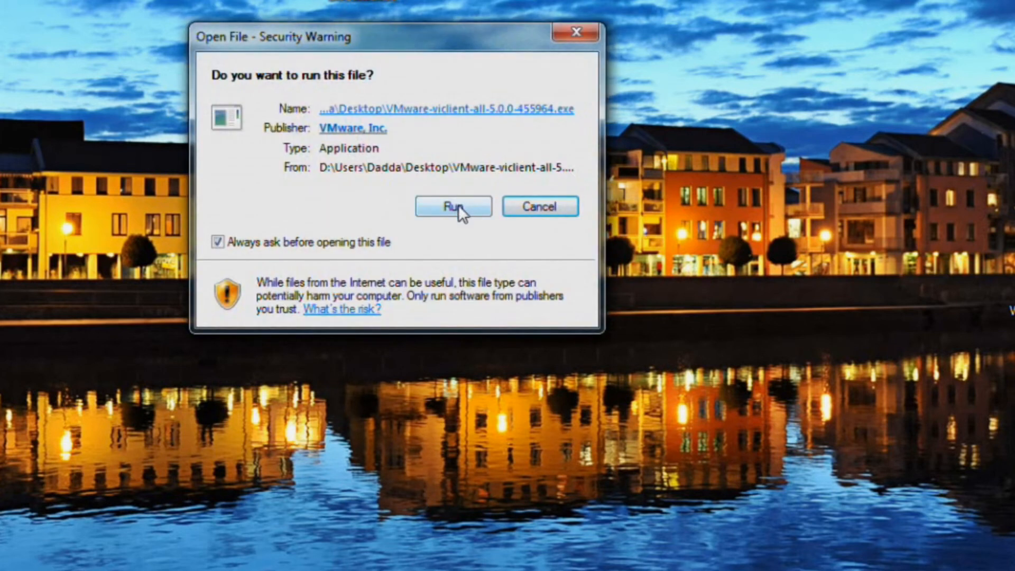
{"action": "left_click", "coordinate": [455, 206]}
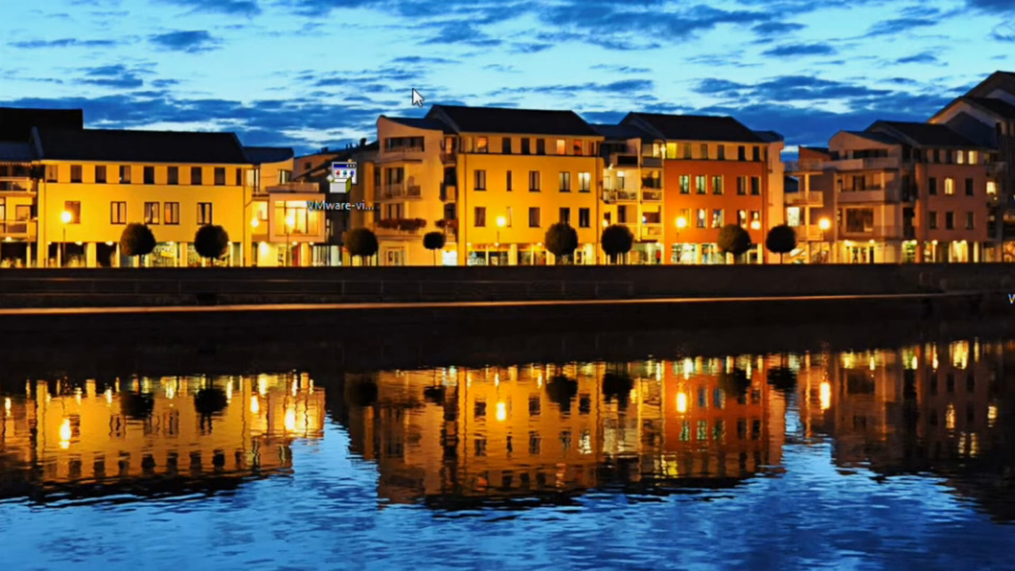
{"action": "left_click_drag", "start_coordinate": [430, 95], "coordinate": [336, 39]}
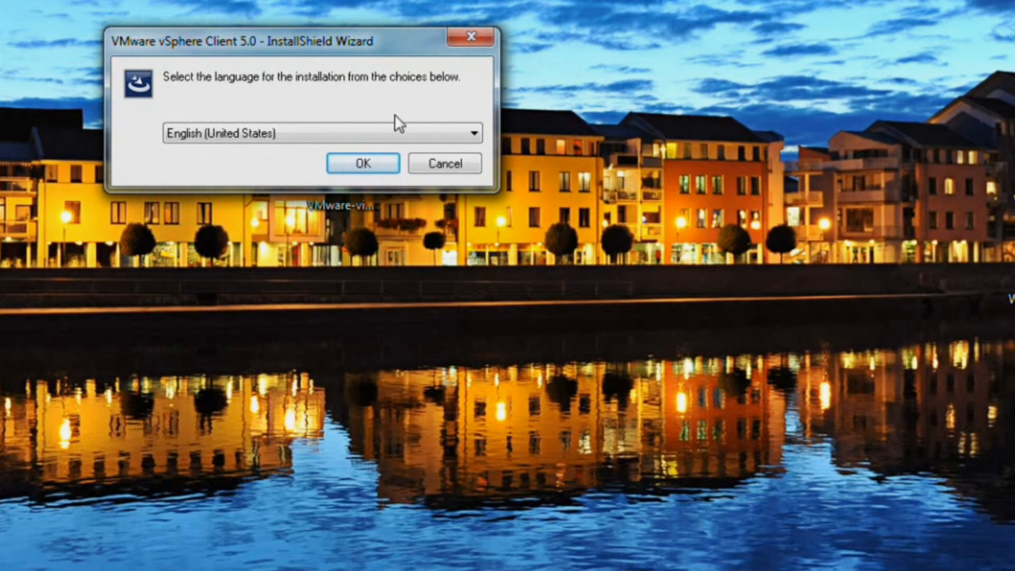
Choose English (United States) and advance past the welcome and patent agreement pages
{"action": "left_click", "coordinate": [363, 164]}
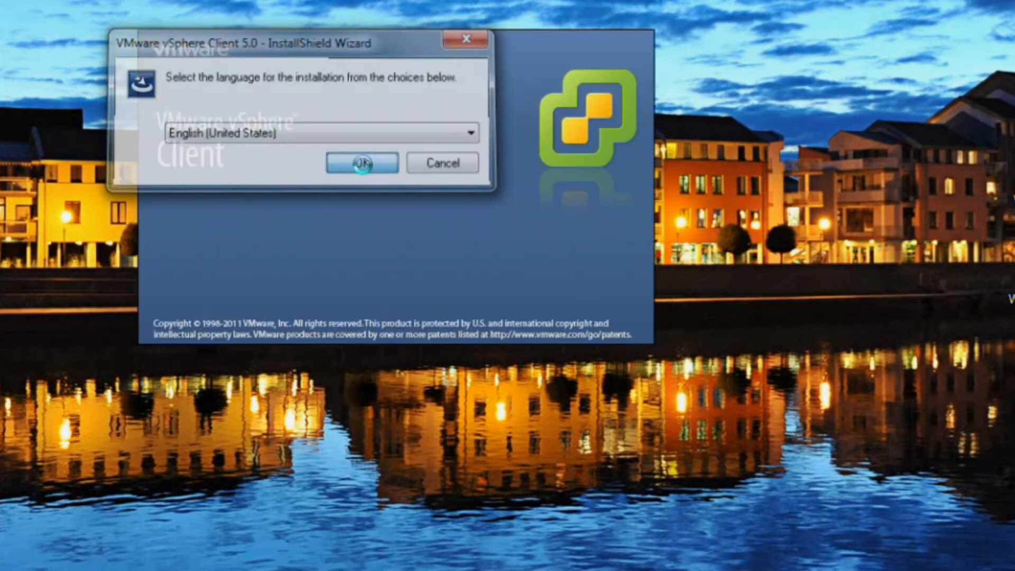
{"action": "left_click_drag", "start_coordinate": [981, 485], "coordinate": [654, 387]}
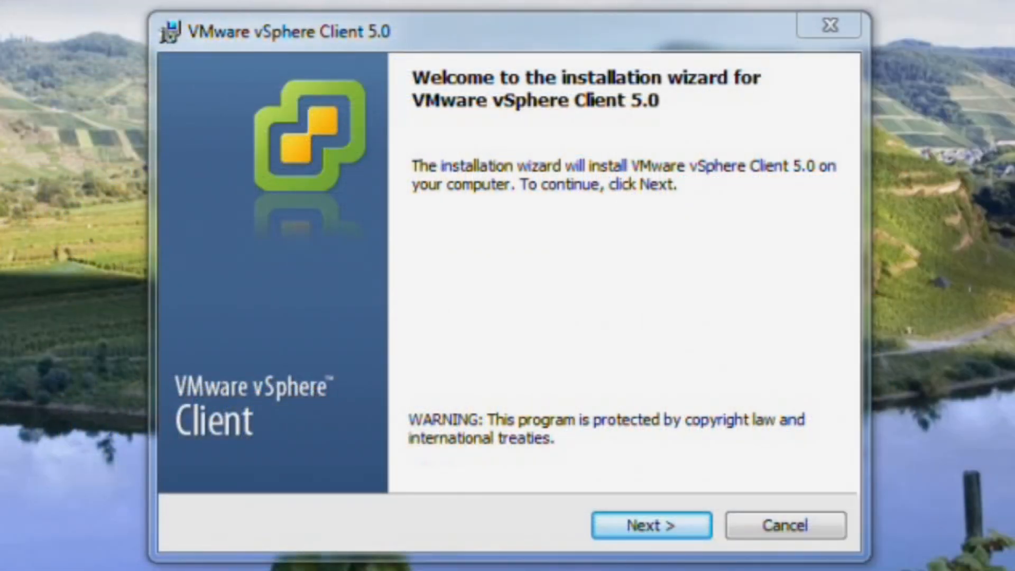
{"action": "left_click", "coordinate": [662, 526]}
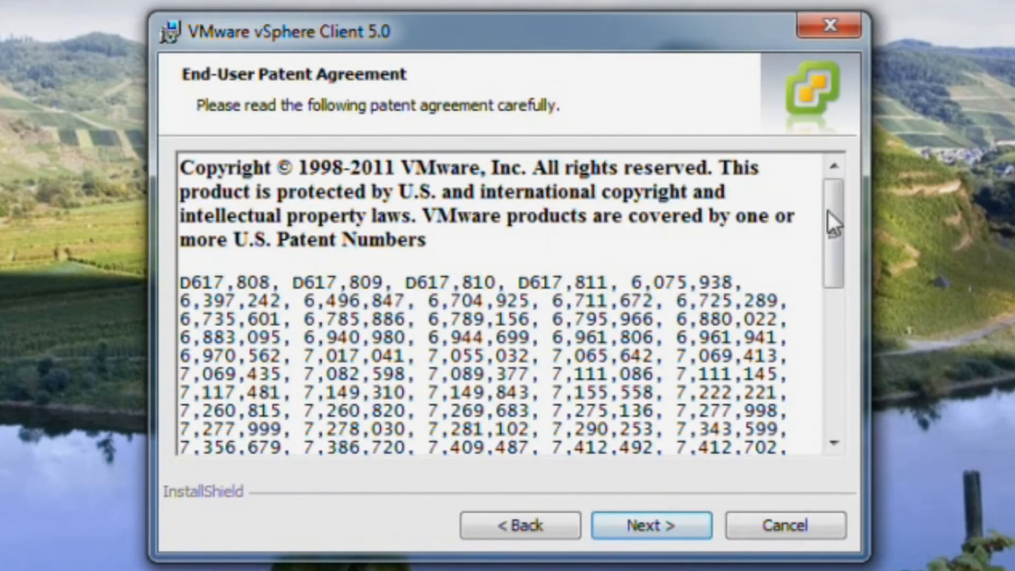
{"action": "mouse_move", "coordinate": [830, 198]}
{"action": "left_mouse_down"}
{"action": "mouse_move", "coordinate": [832, 351]}
{"action": "mouse_move", "coordinate": [832, 196]}
{"action": "left_mouse_up"}
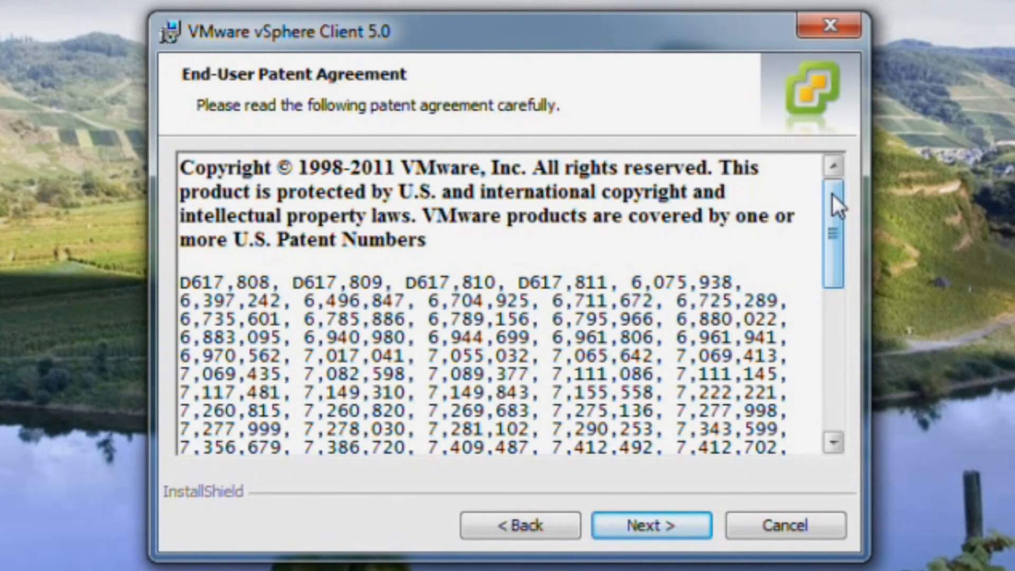
{"action": "left_click", "coordinate": [664, 519]}
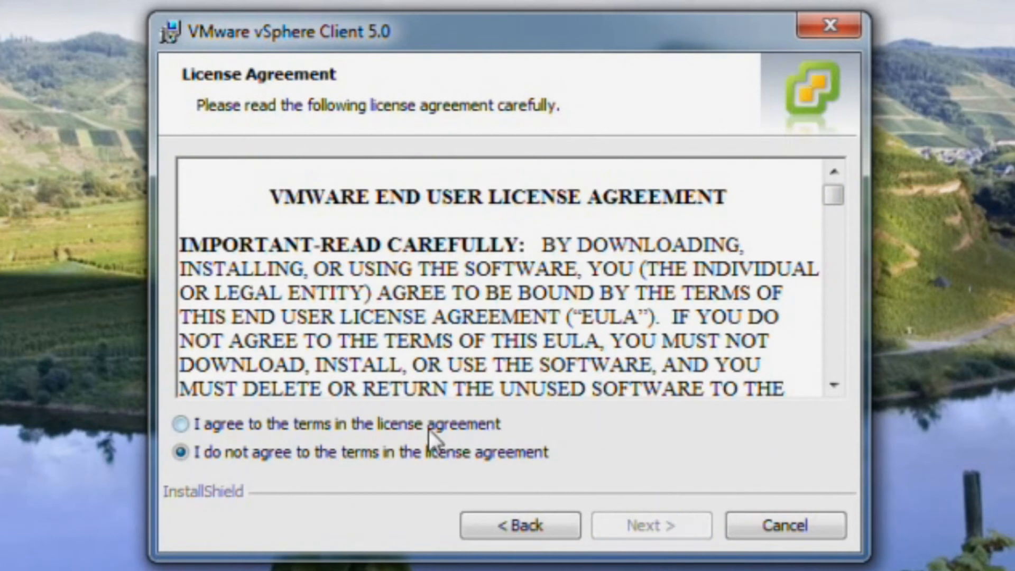
Accept the license agreement, then enter a user name and organization 'This is how I do IT'
{"action": "left_click", "coordinate": [183, 428]}
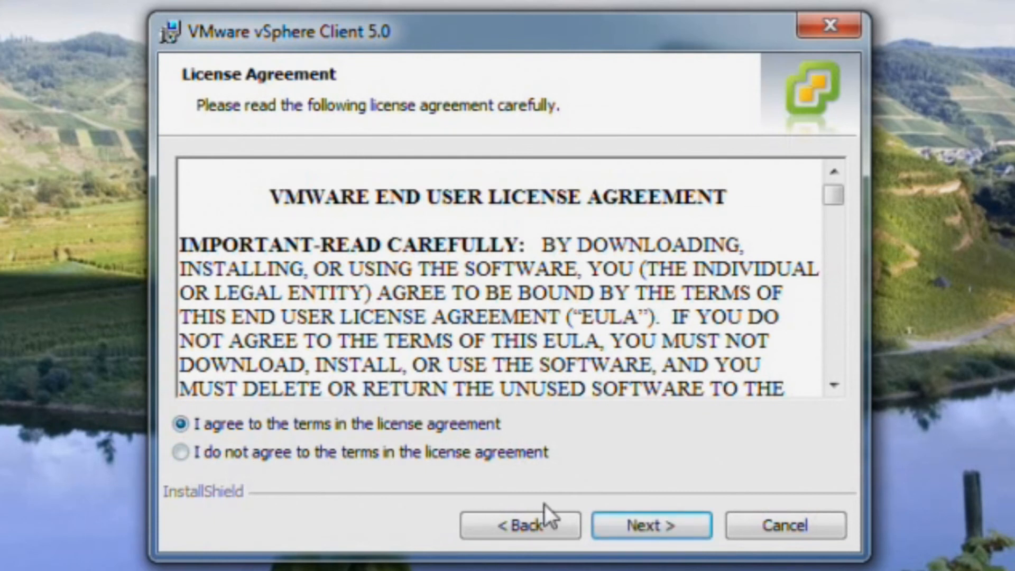
{"action": "left_click", "coordinate": [648, 517]}
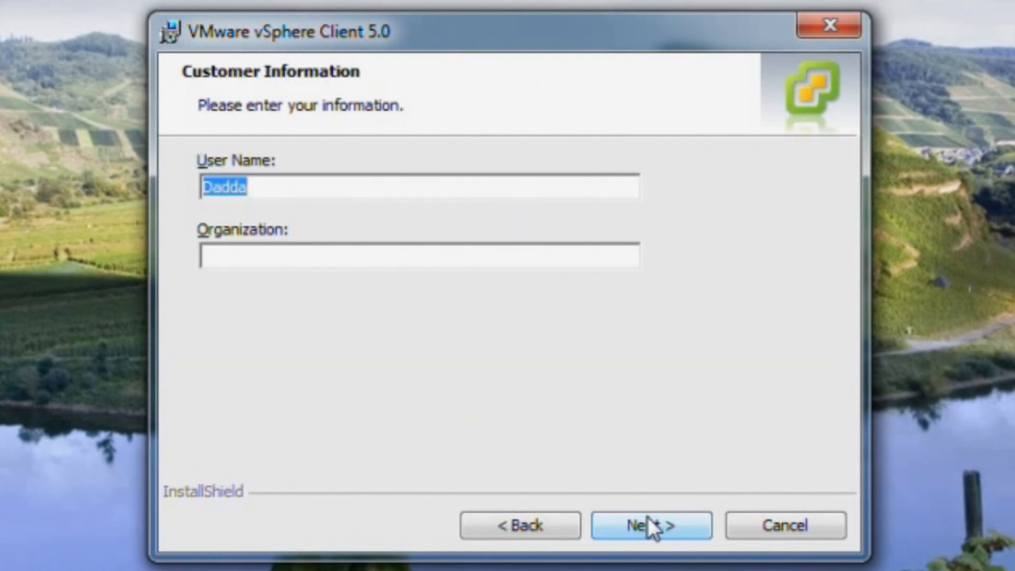
{"action": "key", "text": "BackSpace"}
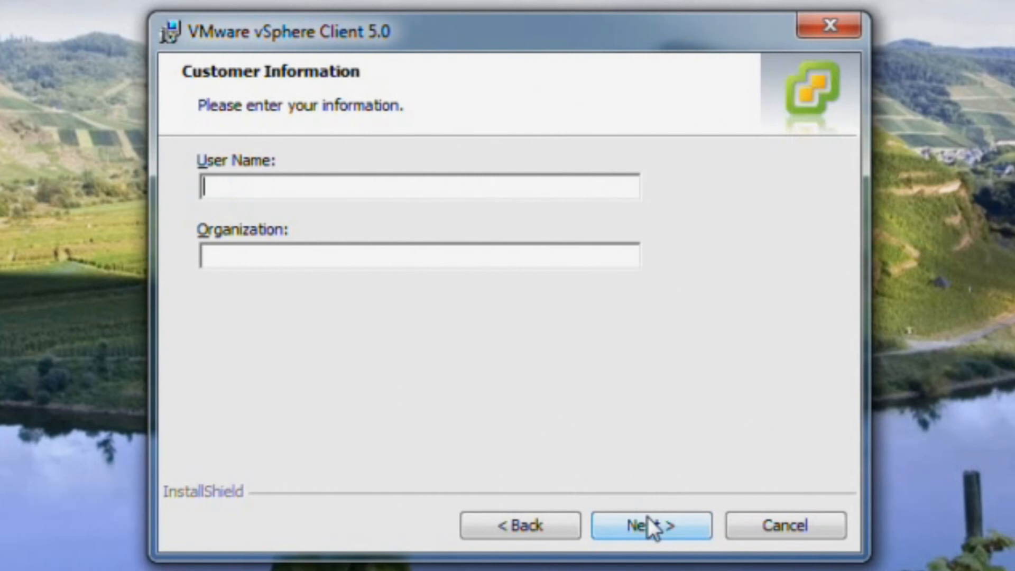
{"action": "type", "text": "CDW"}
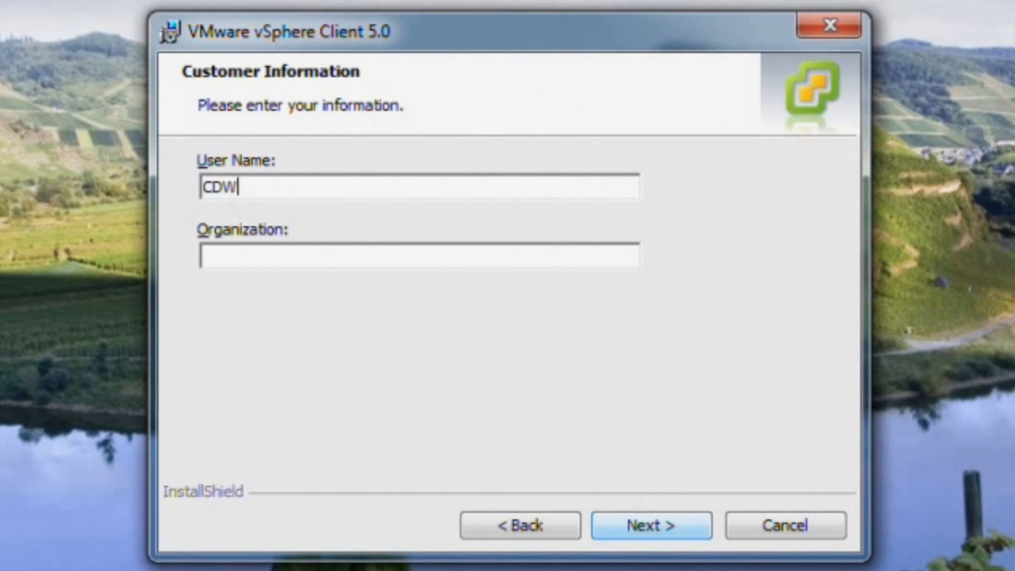
{"action": "left_click", "coordinate": [228, 251]}
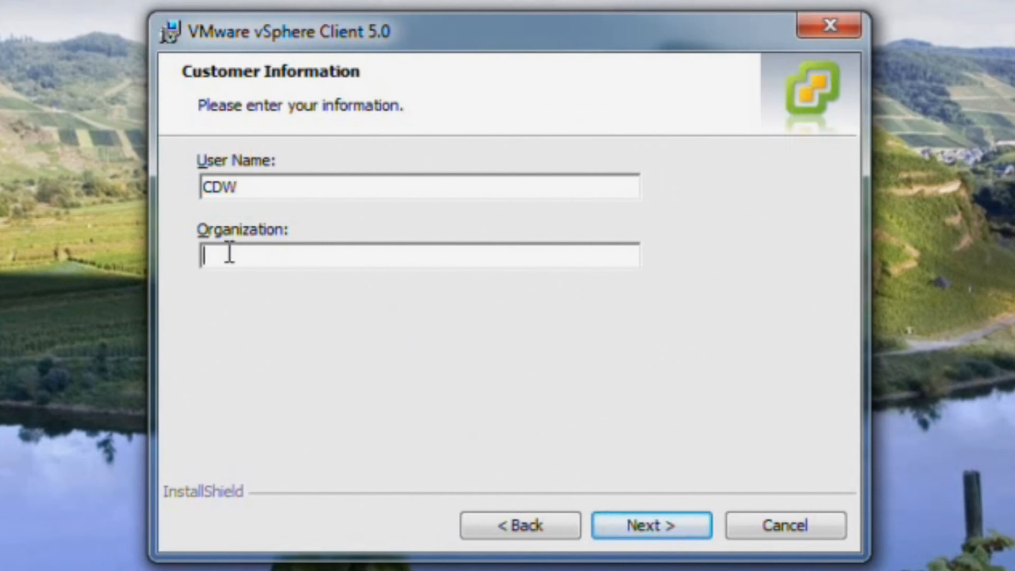
{"action": "type", "text": "This is how I "}
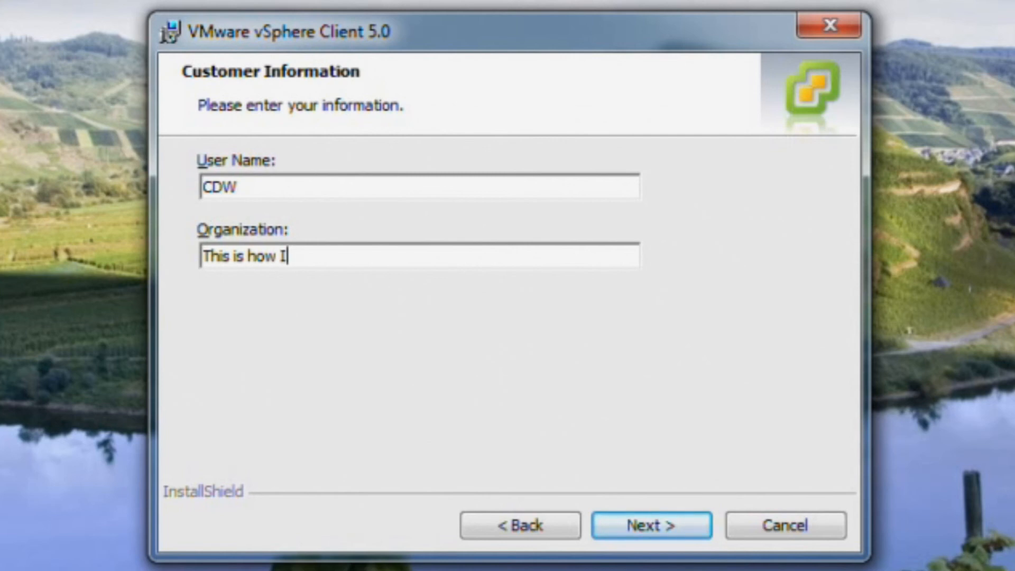
{"action": "type", "text": "do IT"}
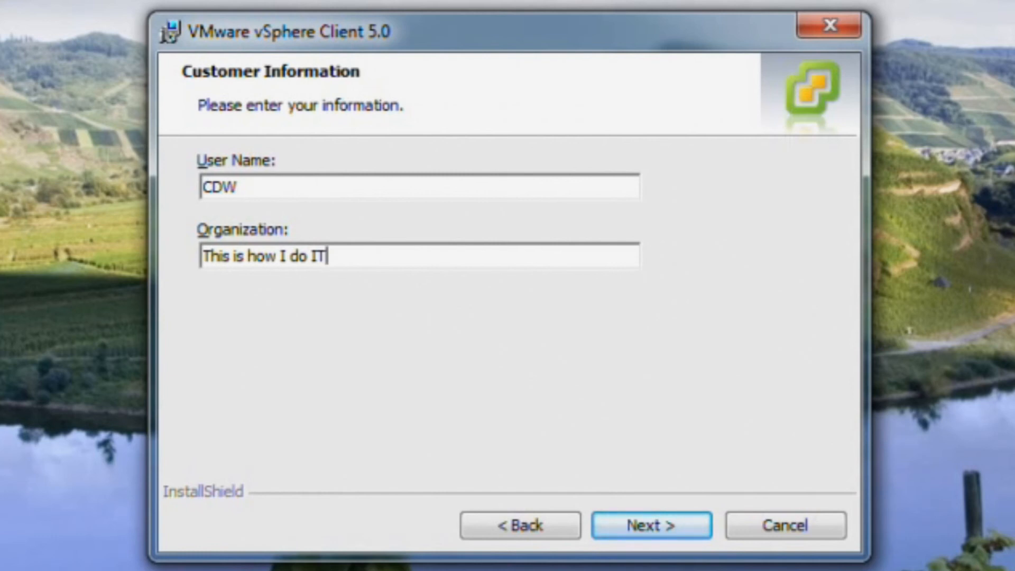
{"action": "left_click", "coordinate": [632, 531]}
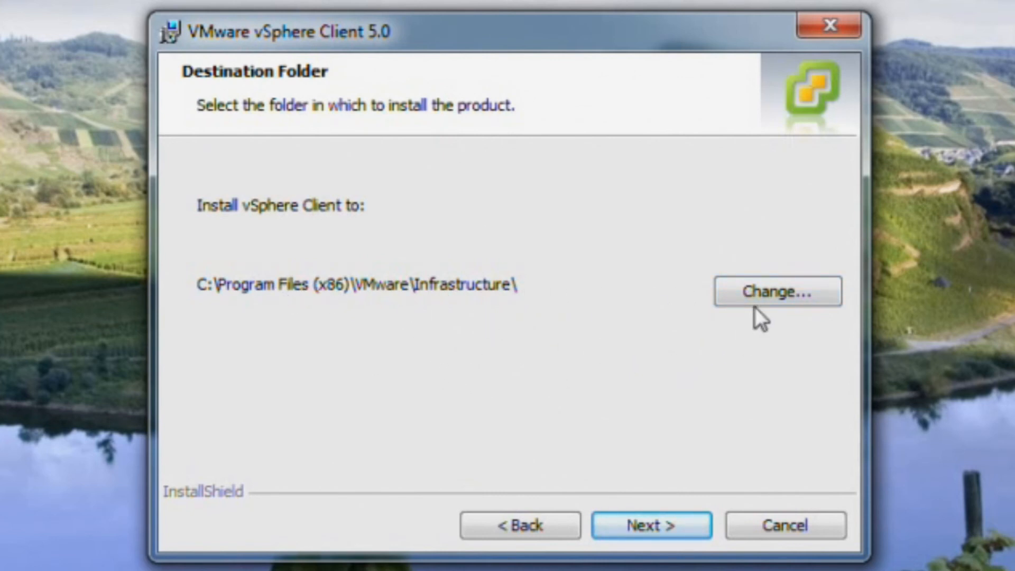
Install vSphere Client into the default C:\Program Files (x86)\VMware\Infrastructure\ folder
{"action": "left_click", "coordinate": [639, 525]}
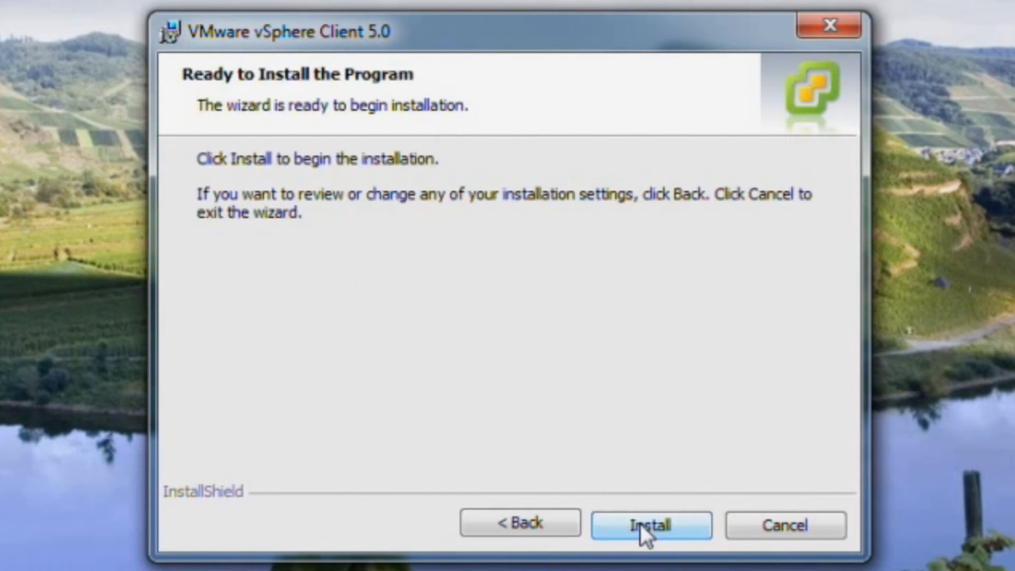
{"action": "left_click", "coordinate": [639, 525]}
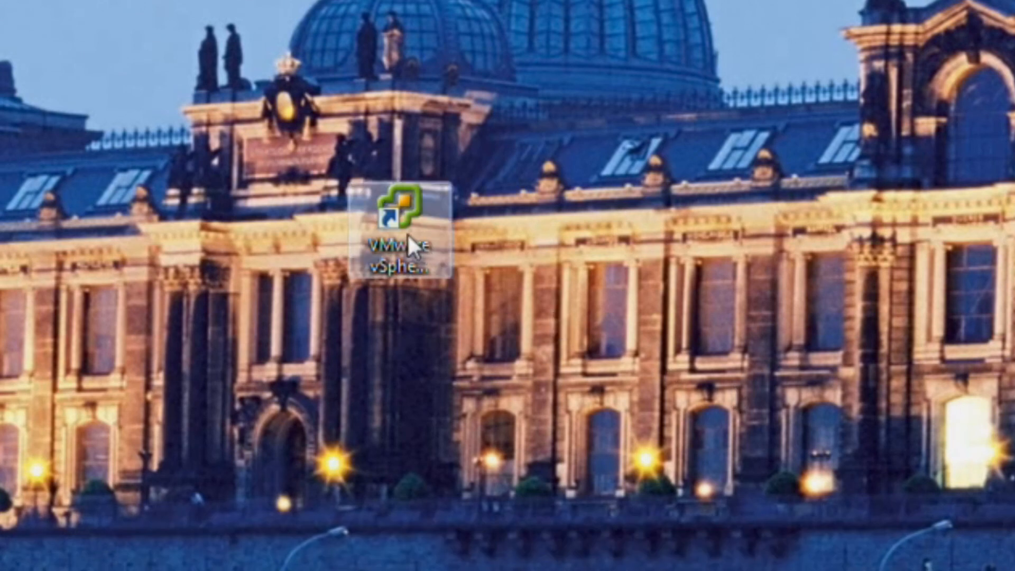
Launch vSphere Client from its desktop shortcut and move the login window higher
{"action": "left_click", "coordinate": [386, 221]}
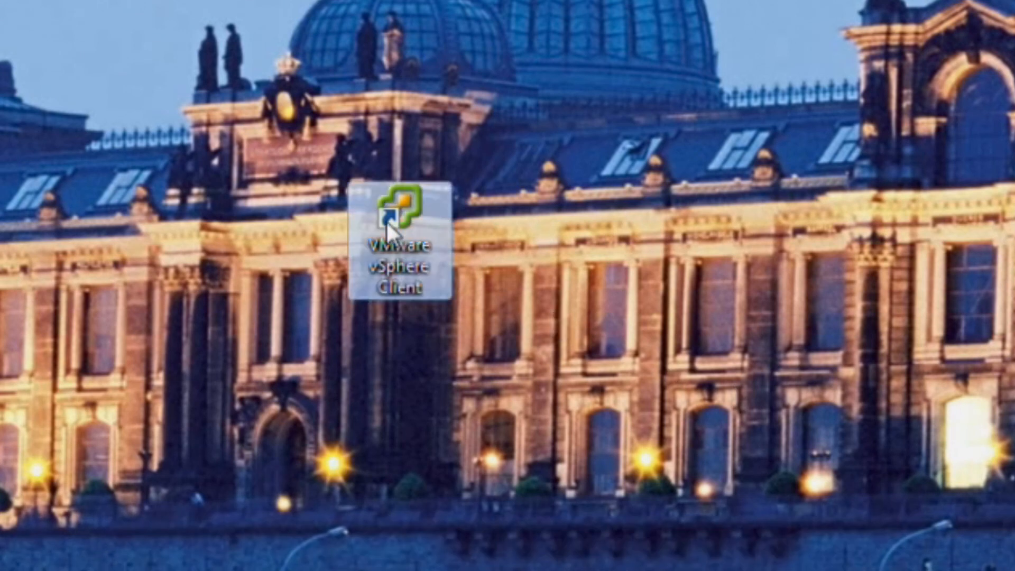
{"action": "right_click", "coordinate": [388, 193]}
{"action": "left_click", "coordinate": [443, 212]}
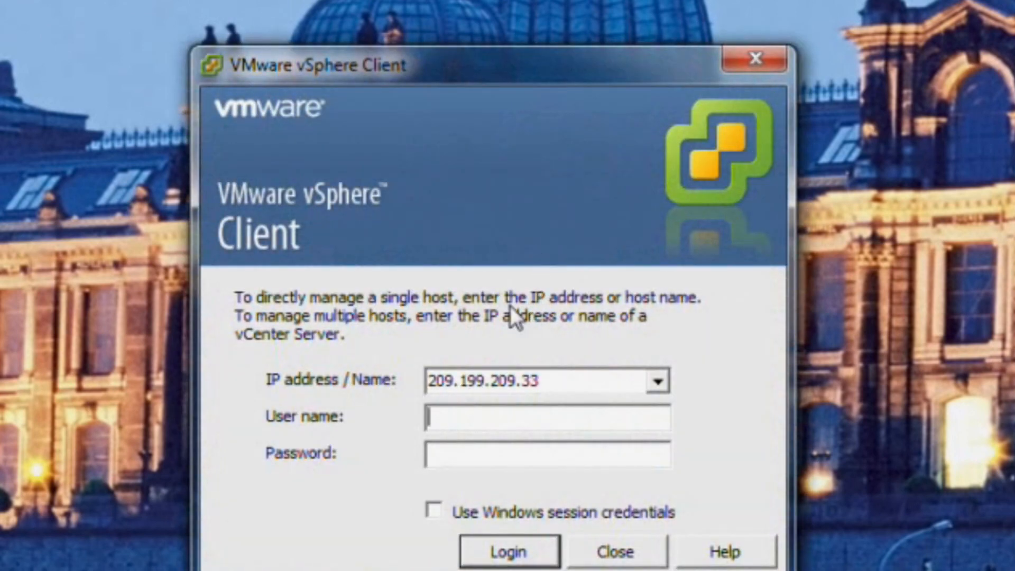
{"action": "left_click_drag", "start_coordinate": [503, 75], "coordinate": [498, 45]}
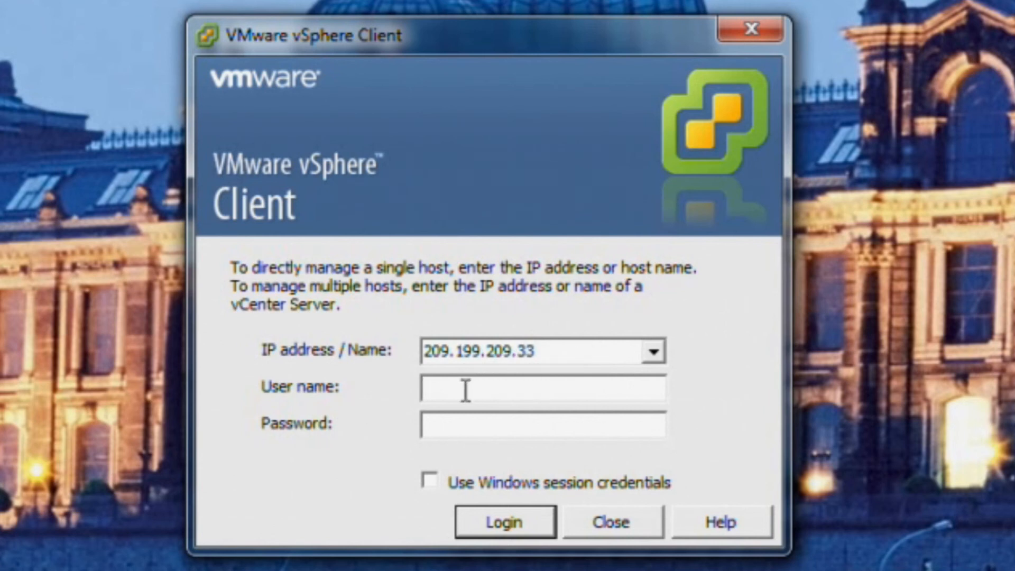
Log in to host 209.199.209.33 as root with the account password
{"action": "type", "text": "root"}
{"action": "left_click", "coordinate": [476, 431]}
{"action": "type", "text": "*********"}
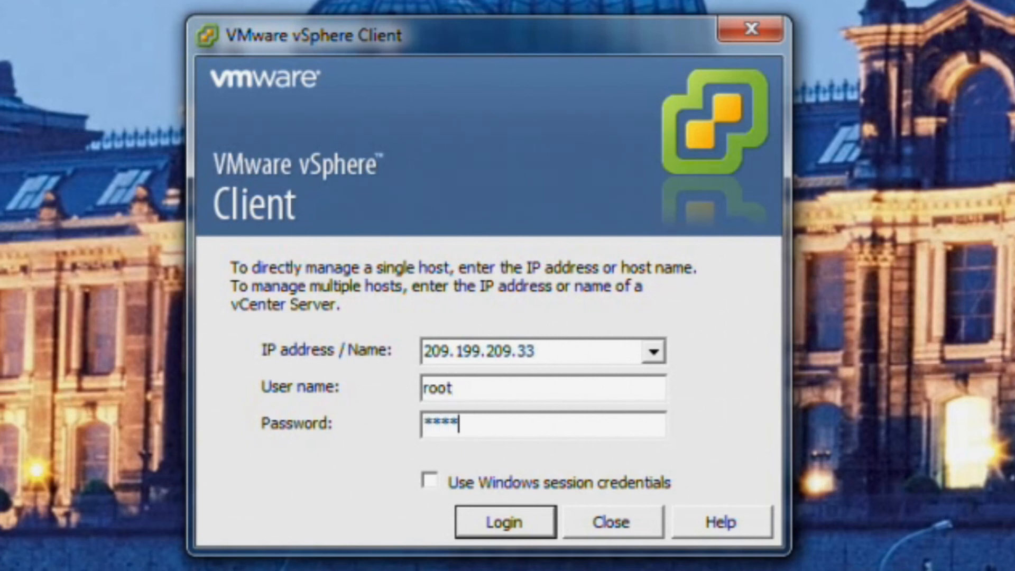
{"action": "type", "text": "**"}
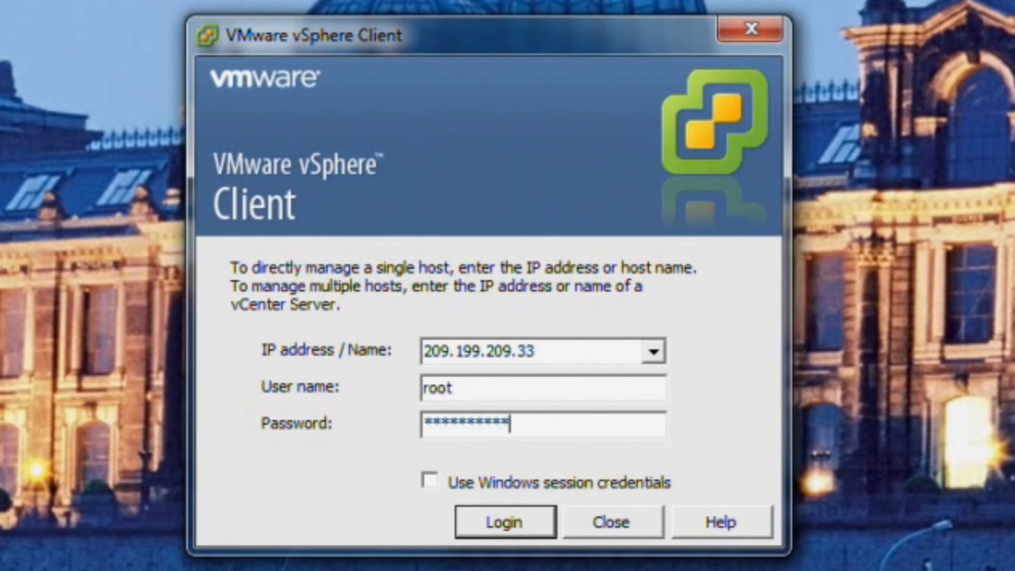
{"action": "key", "text": "Return"}
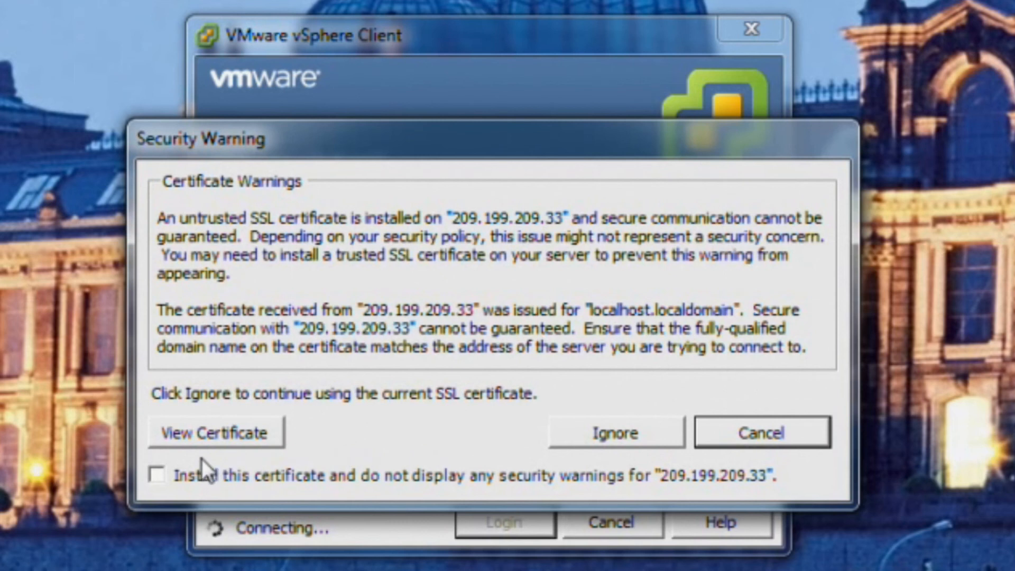
Permanently install the host's security certificate and ignore the warning to finish connecting
{"action": "left_click", "coordinate": [158, 475]}
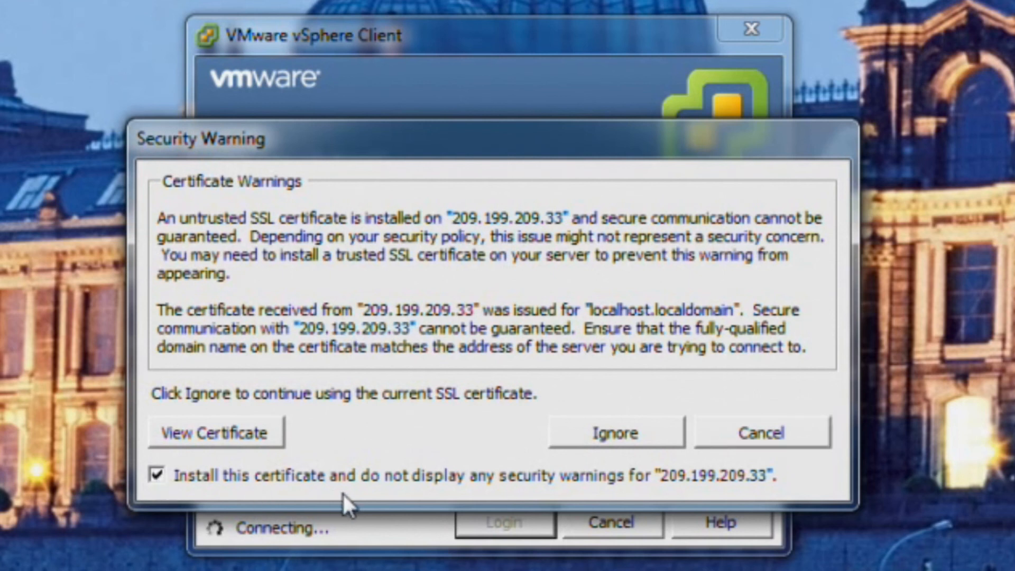
{"action": "left_click", "coordinate": [614, 433]}
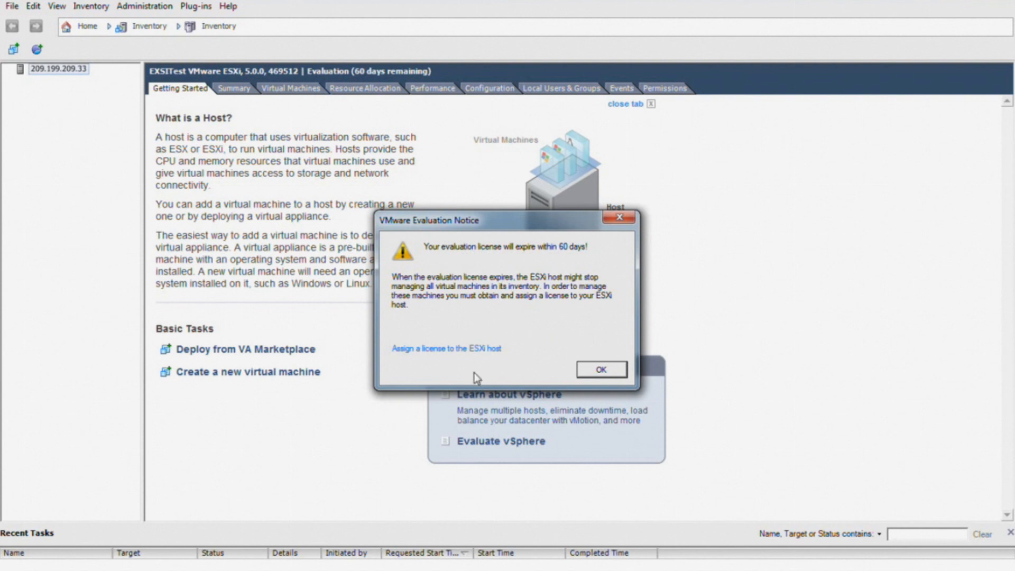
Dismiss the evaluation notice and view Licensed Features under the host's Configuration tab
{"action": "left_click", "coordinate": [602, 370]}
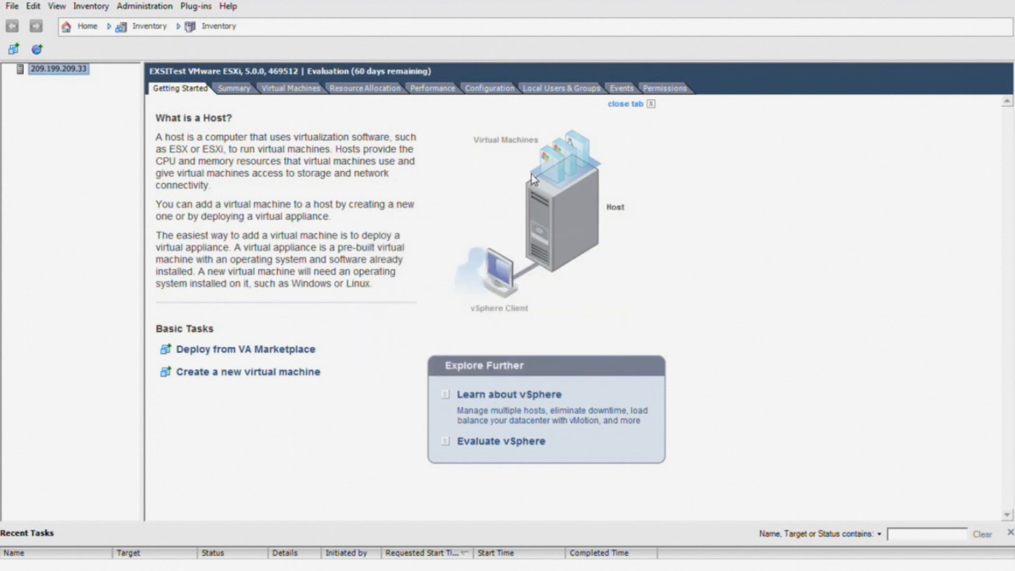
{"action": "left_click", "coordinate": [503, 91]}
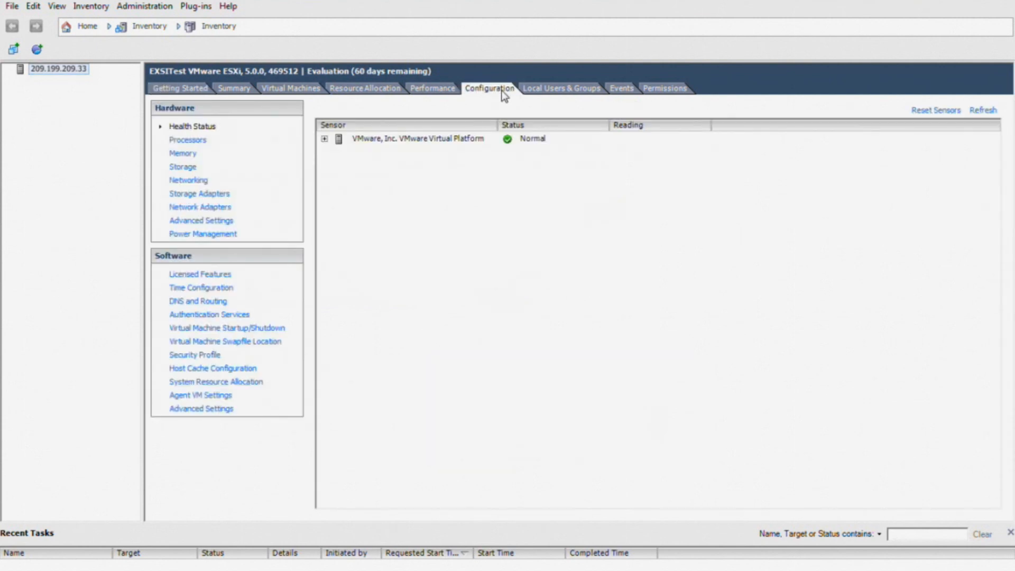
{"action": "left_click", "coordinate": [205, 274]}
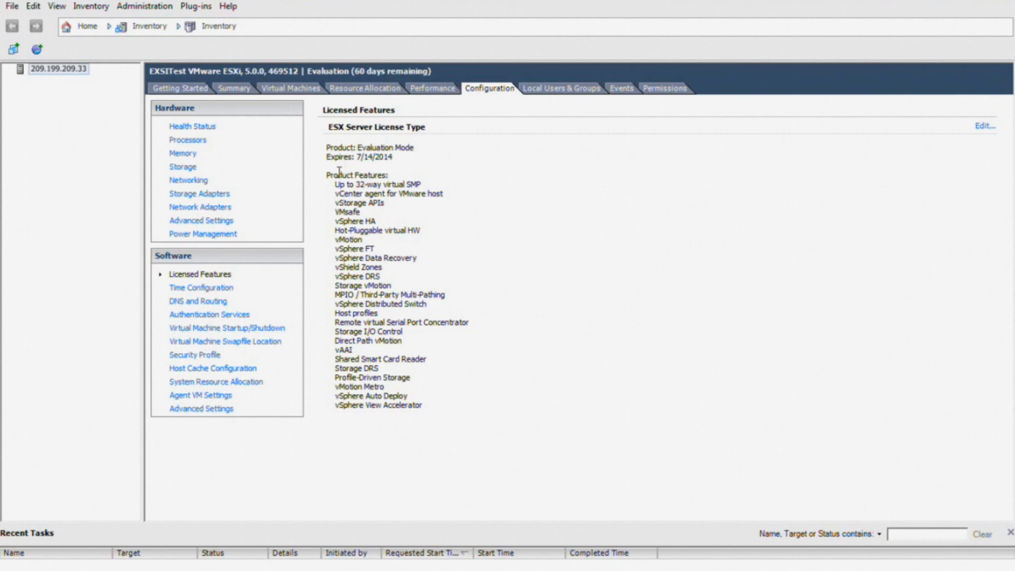
{"action": "left_click_drag", "start_coordinate": [329, 177], "coordinate": [435, 404]}
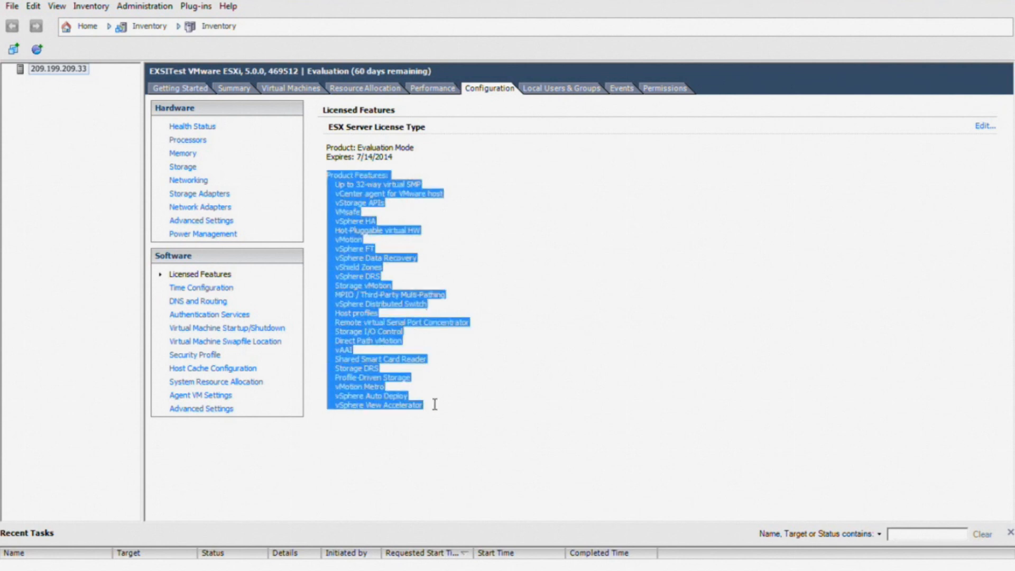
{"action": "left_click", "coordinate": [524, 361]}
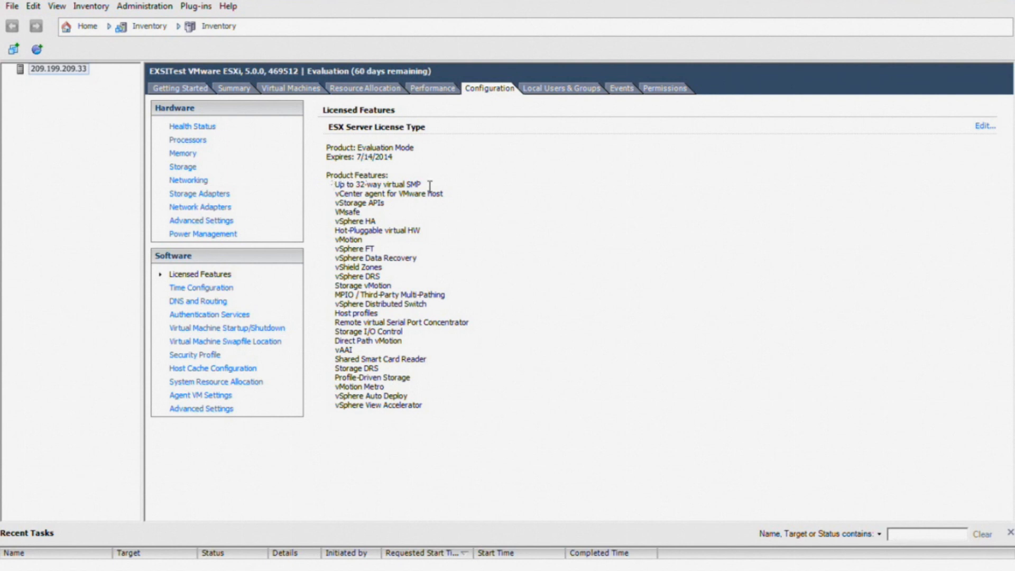
Assign a new vSphere 5 Hypervisor license key to the host and apply it
{"action": "left_click", "coordinate": [987, 129]}
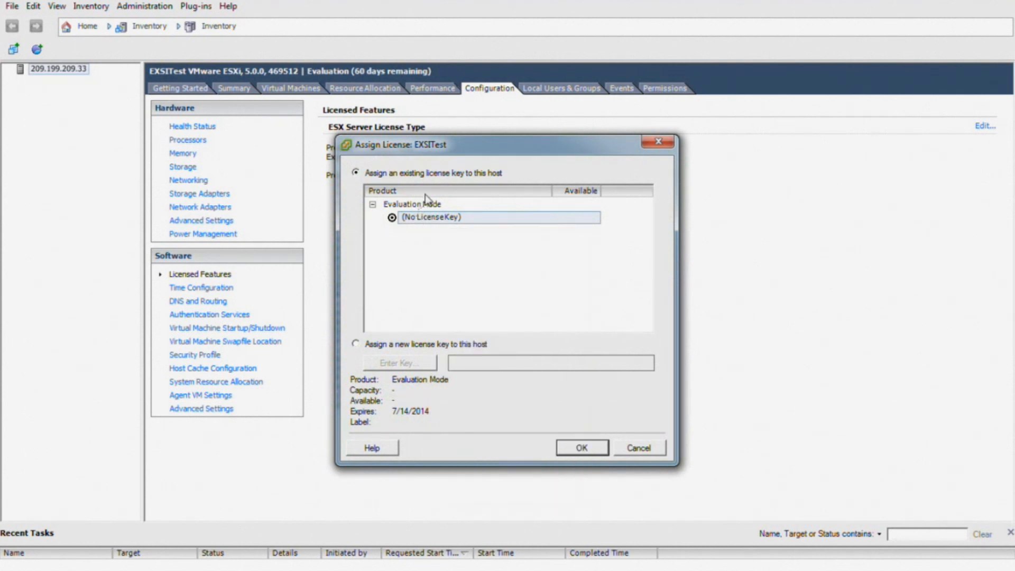
{"action": "left_click", "coordinate": [475, 343]}
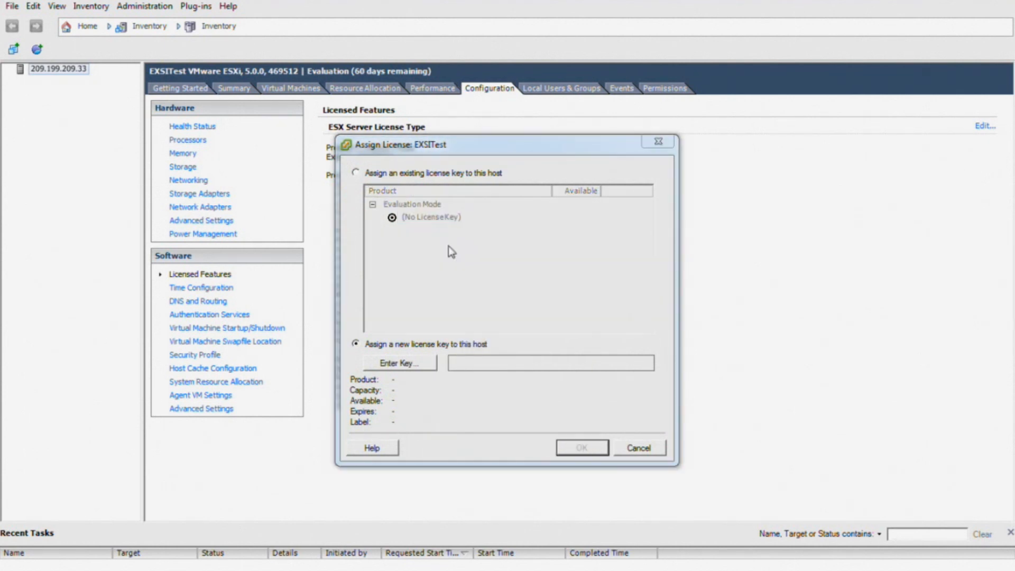
{"action": "left_click", "coordinate": [392, 365]}
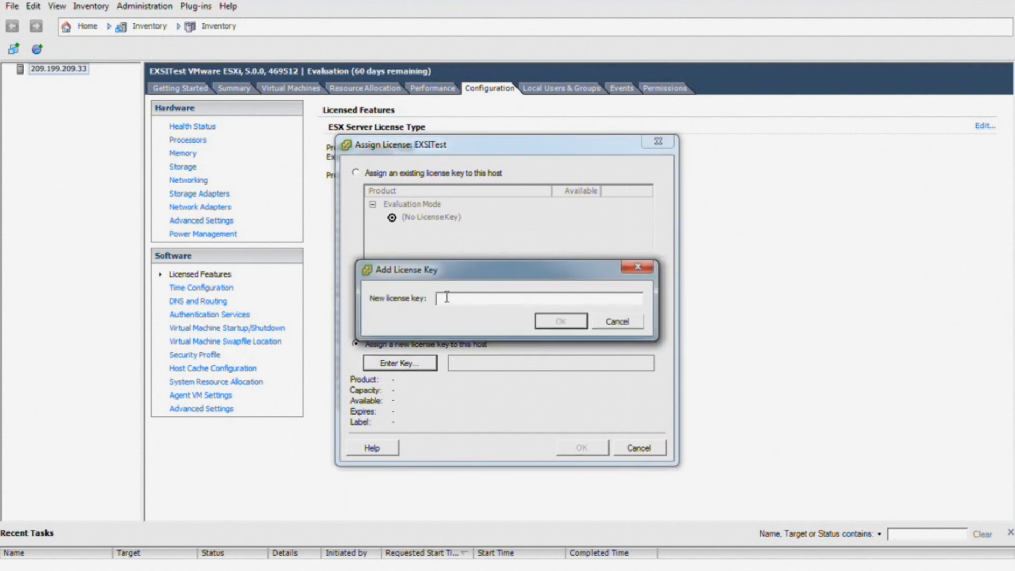
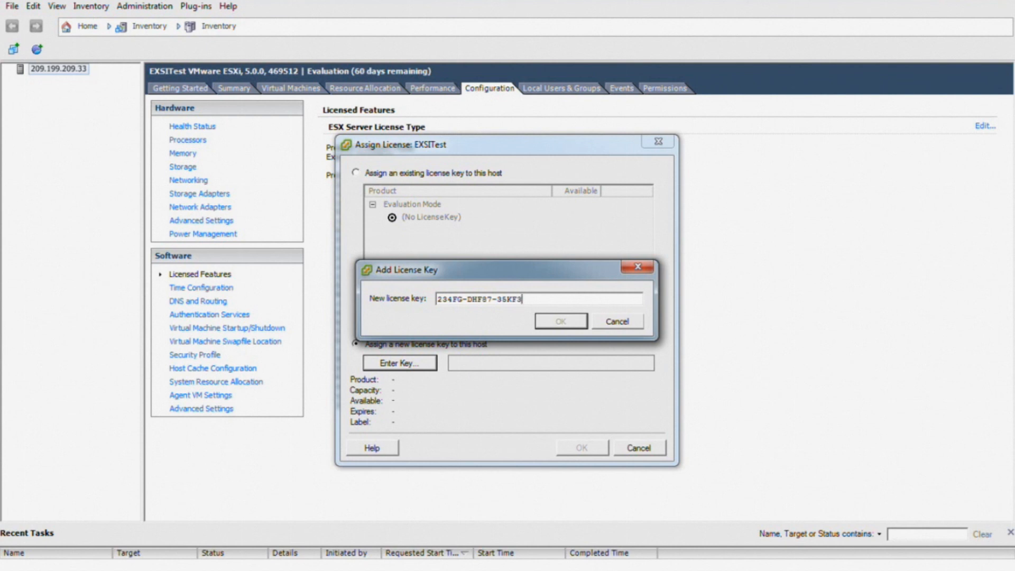
{"action": "left_click", "coordinate": [561, 321]}
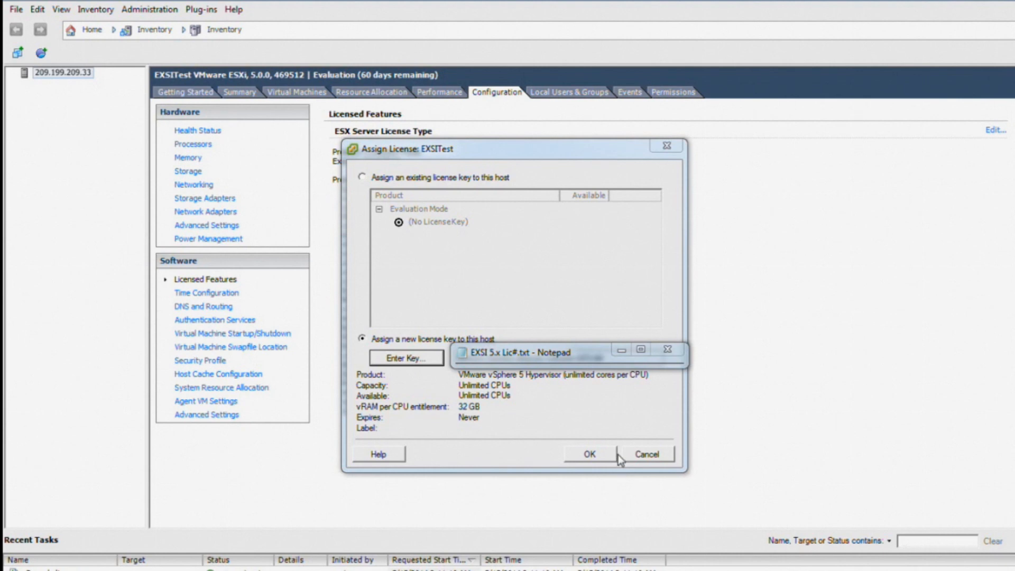
{"action": "left_click", "coordinate": [588, 453]}
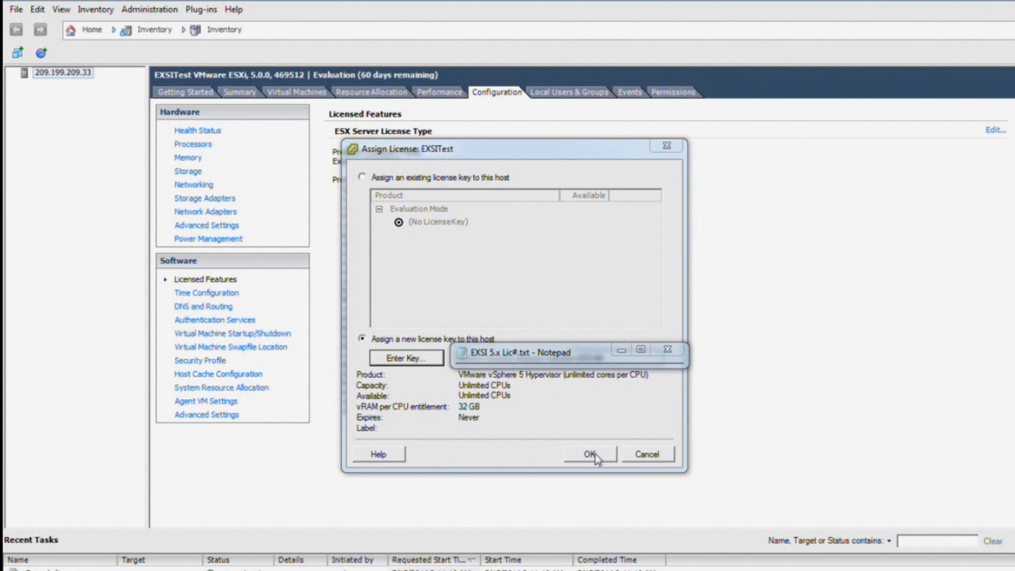